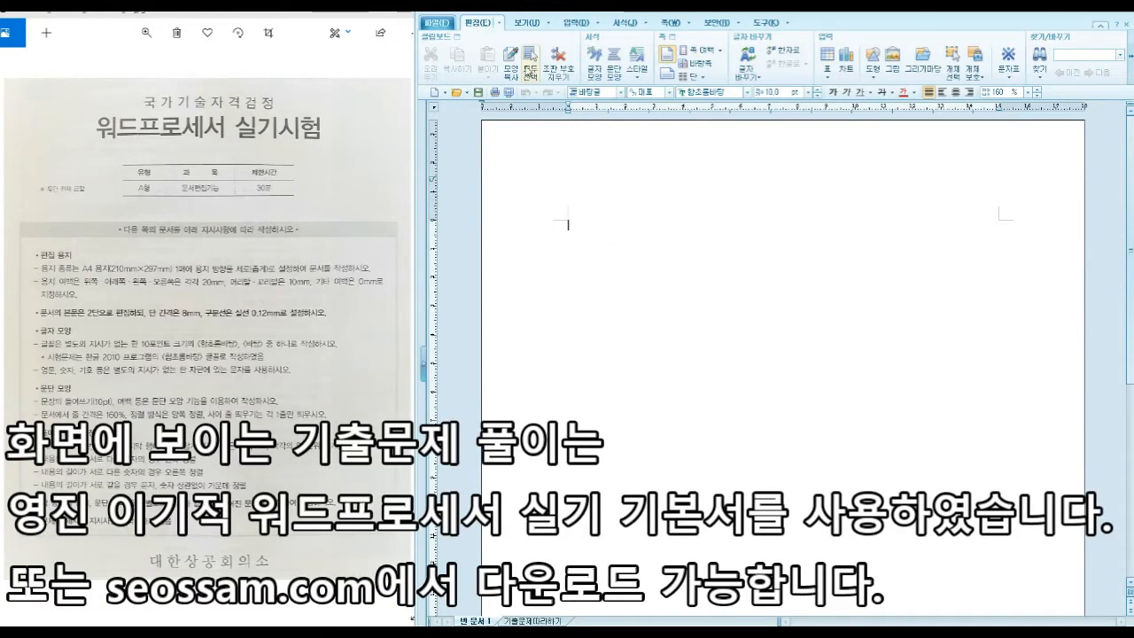
Show paragraph marks (문단 부호) in the document and set the zoom to fit the page width (폭 맞춤).
{"action": "left_click", "coordinate": [530, 22]}
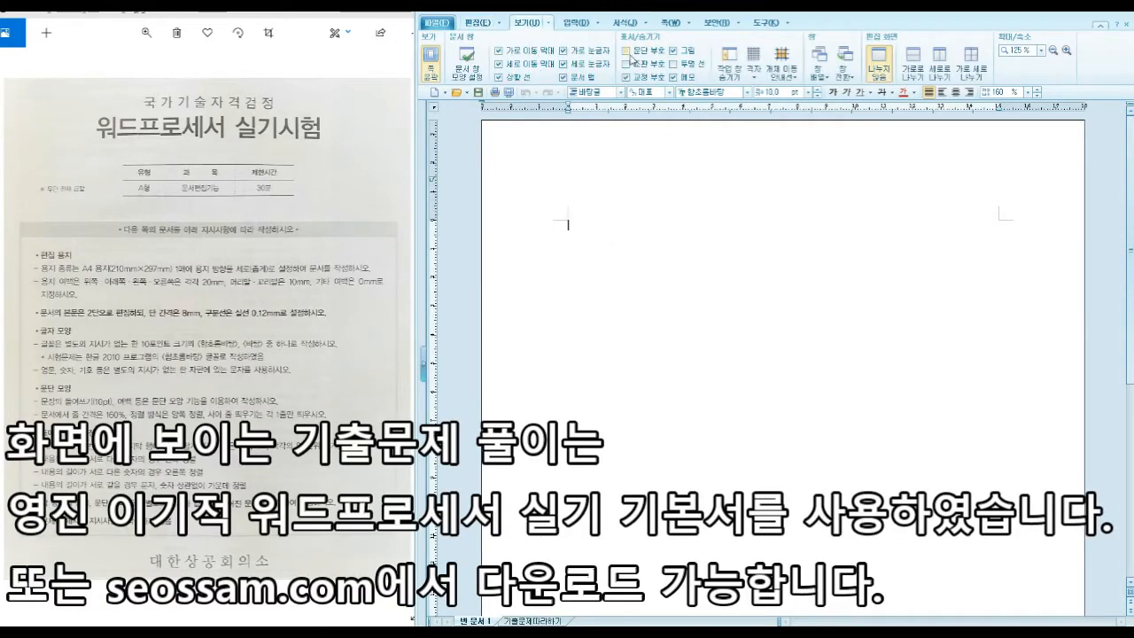
{"action": "left_click", "coordinate": [629, 50]}
{"action": "left_click", "coordinate": [1042, 53]}
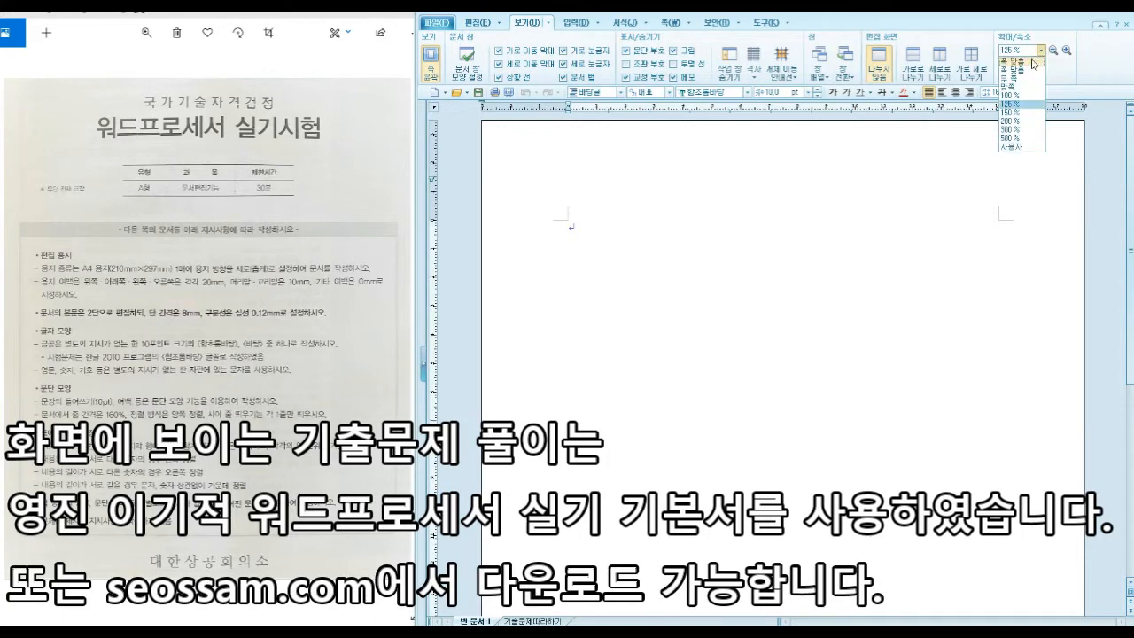
{"action": "left_click", "coordinate": [1032, 68]}
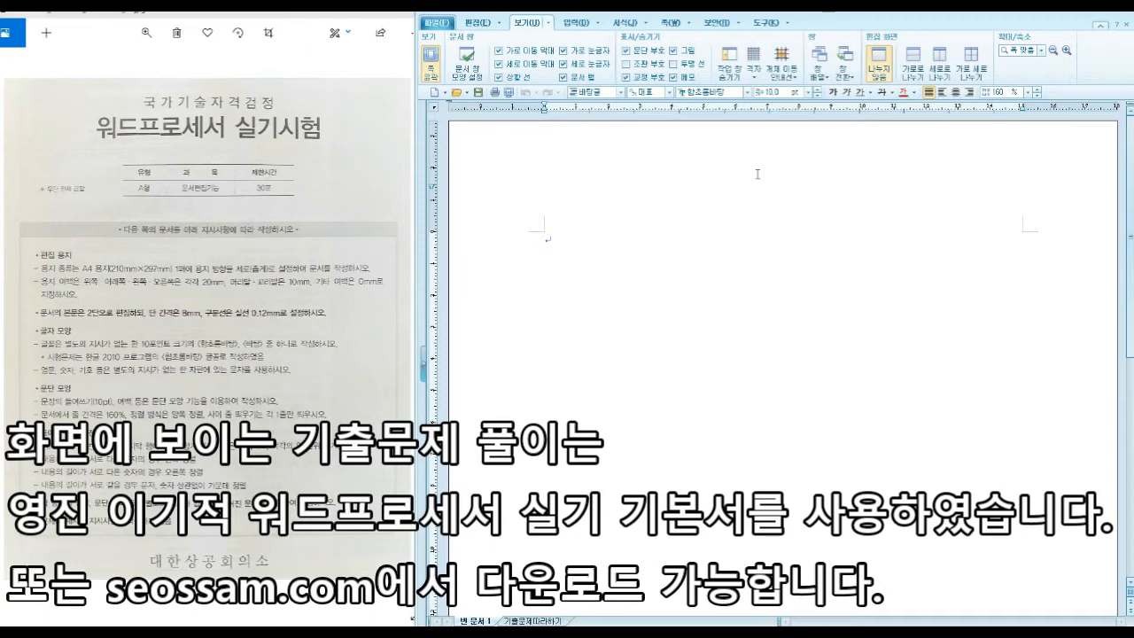
Set the paragraph's first-line indent (들여쓰기) to 10 pt.
{"action": "right_click", "coordinate": [682, 263]}
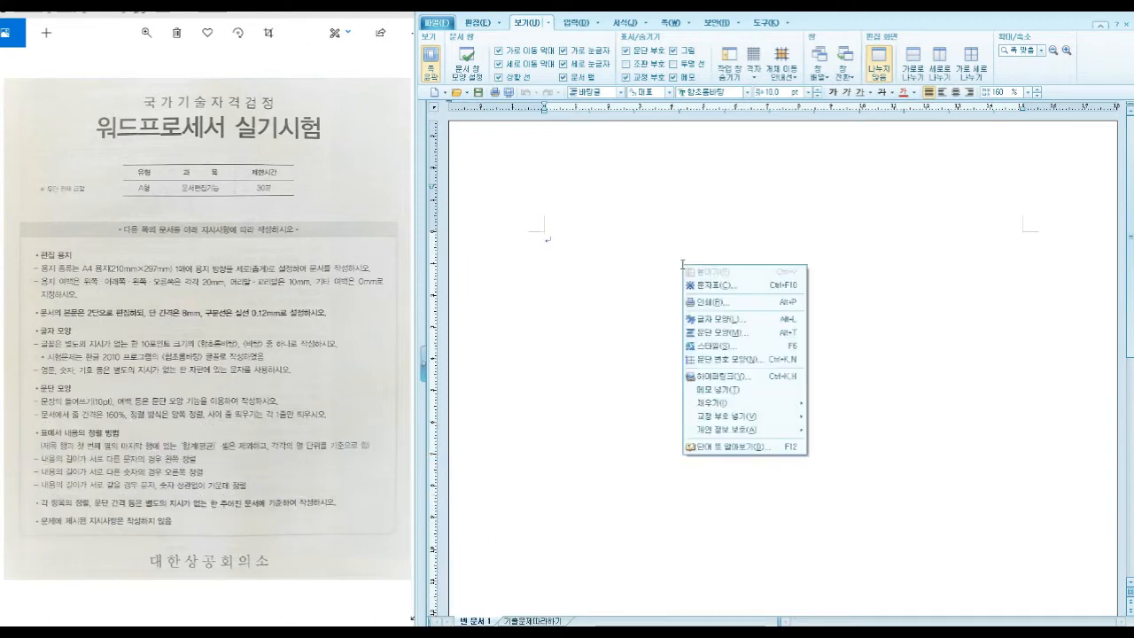
{"action": "left_click", "coordinate": [751, 334]}
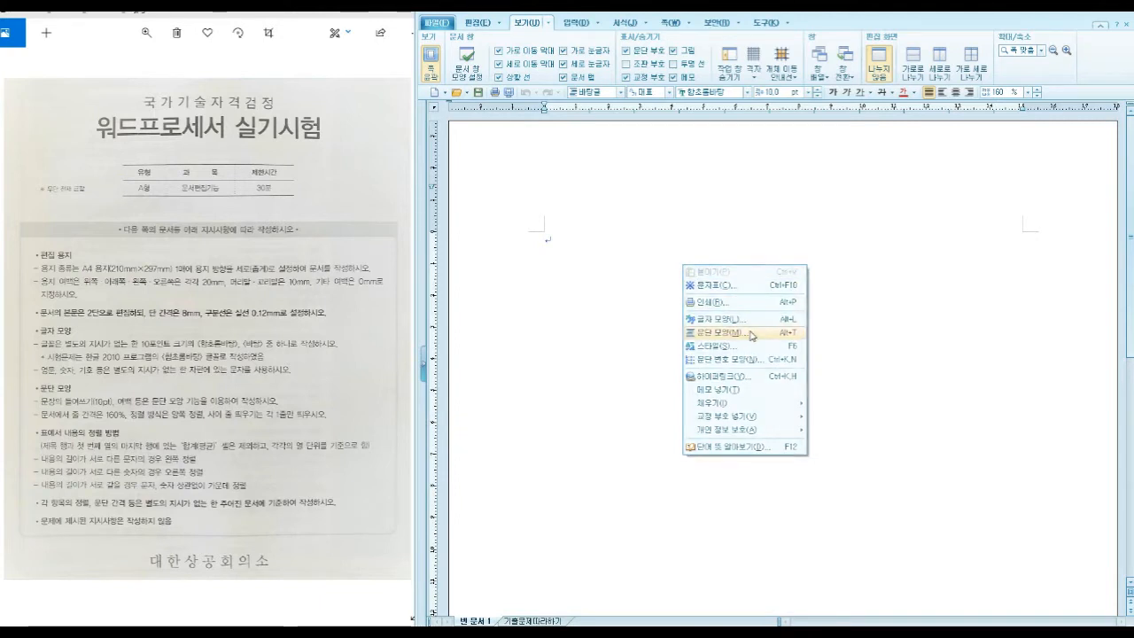
{"action": "left_click", "coordinate": [759, 271]}
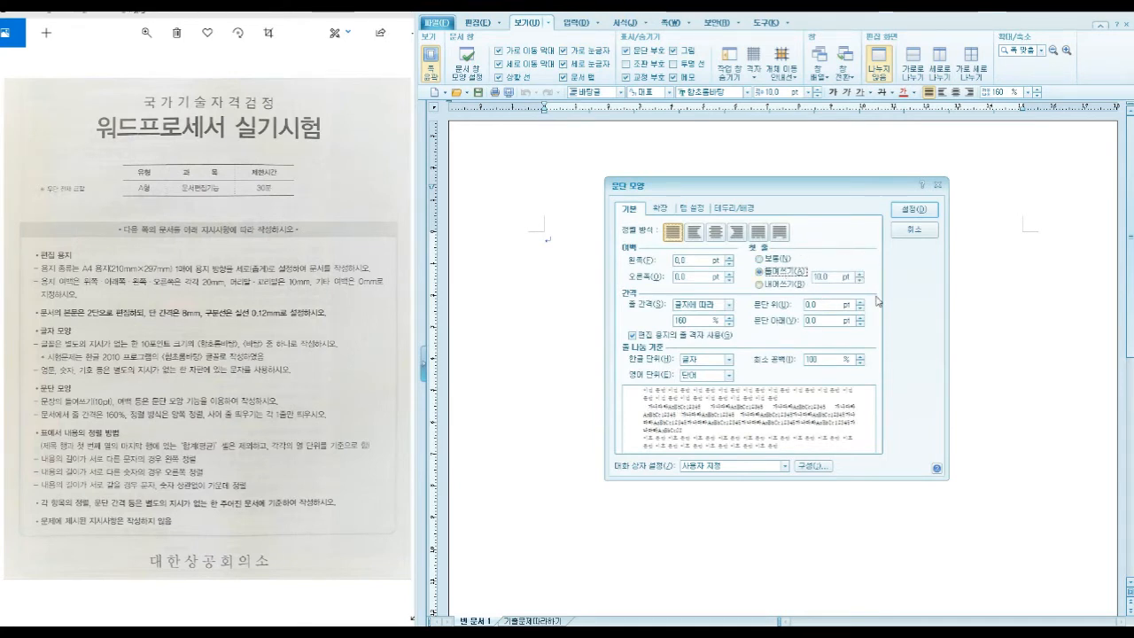
{"action": "left_click", "coordinate": [916, 211]}
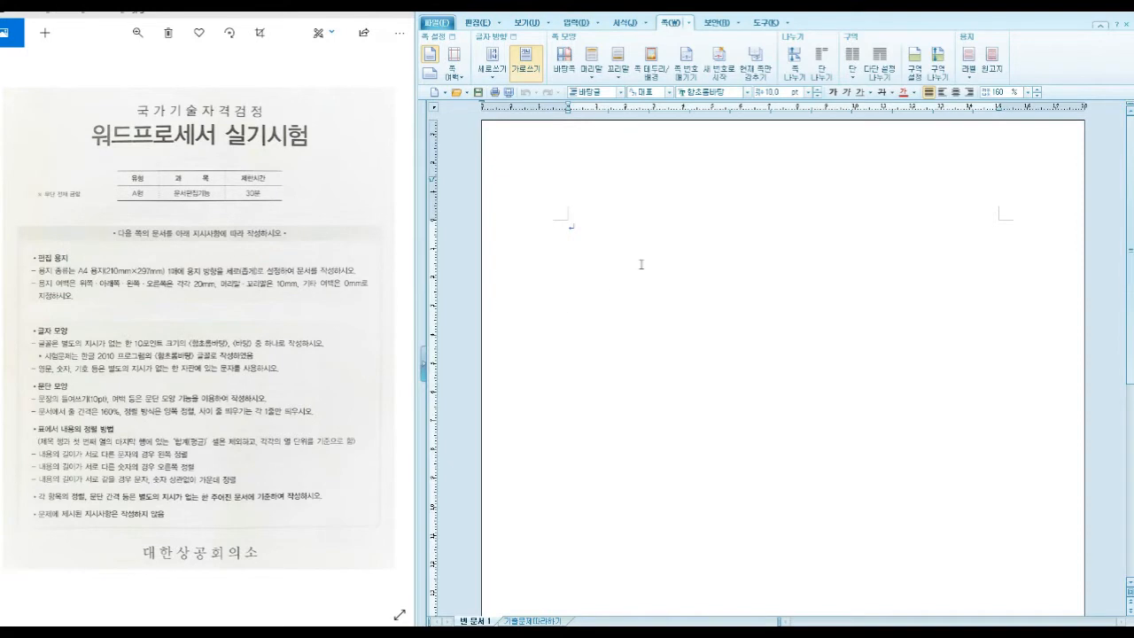
In the page setup, set the left, right and bottom margins to 20 mm.
{"action": "key", "text": "F7"}
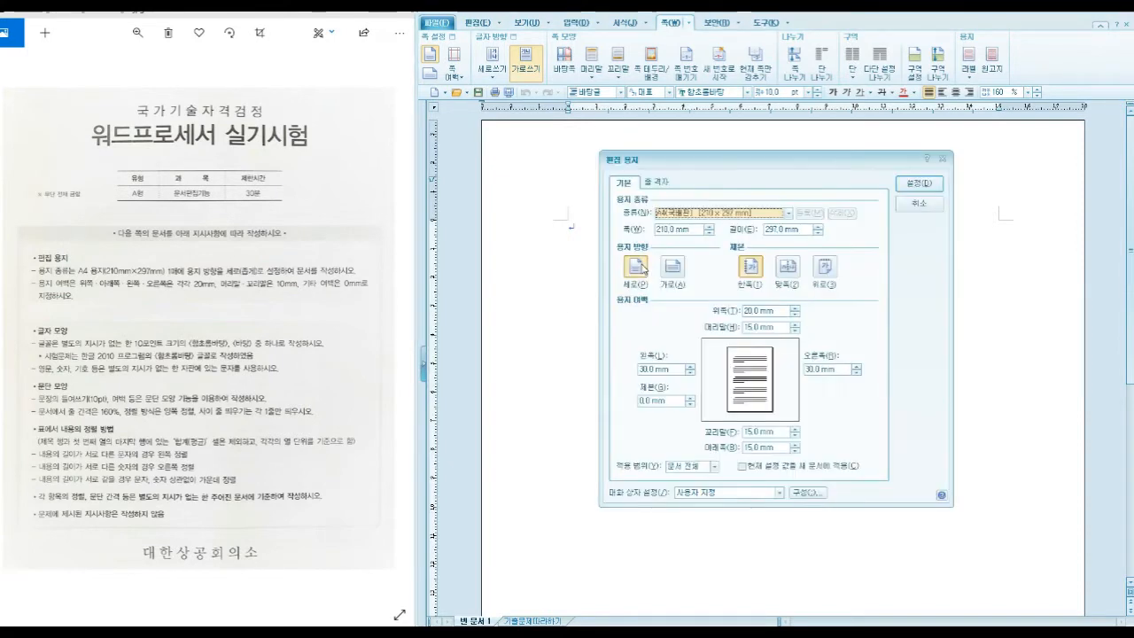
{"action": "left_click", "coordinate": [666, 369]}
{"action": "type", "text": "20"}
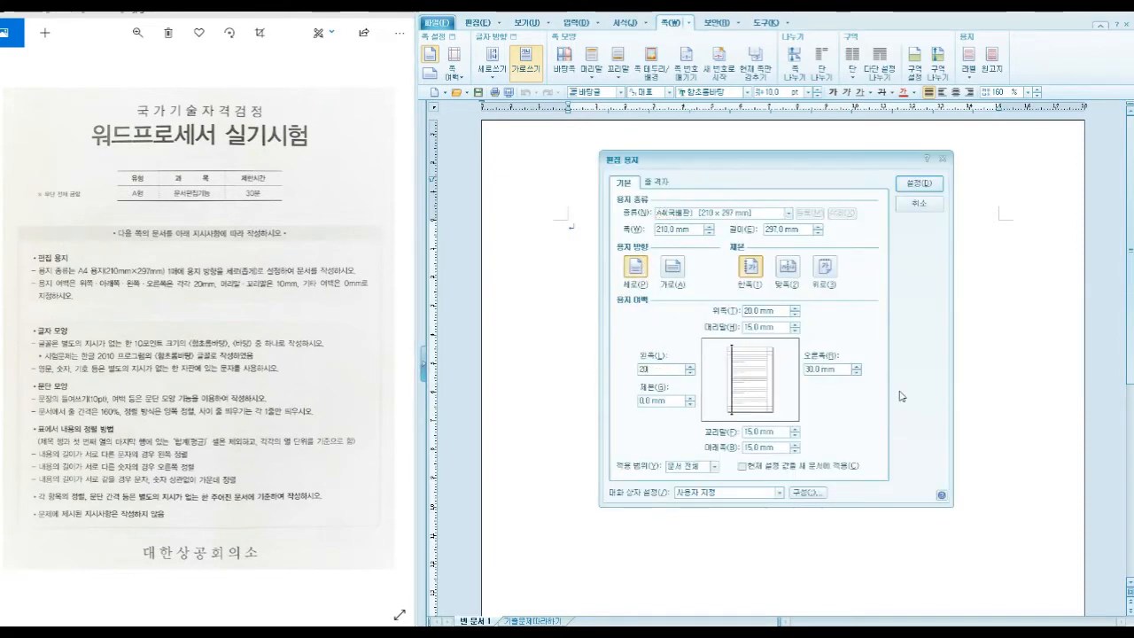
{"action": "left_click_drag", "start_coordinate": [844, 369], "coordinate": [802, 370]}
{"action": "type", "text": "20"}
{"action": "left_click", "coordinate": [784, 311]}
{"action": "left_click_drag", "start_coordinate": [779, 448], "coordinate": [719, 447]}
{"action": "type", "text": "20"}
Set the header and footer margins to 10 mm and apply the page setup.
{"action": "left_click_drag", "start_coordinate": [780, 327], "coordinate": [732, 327]}
{"action": "type", "text": "10"}
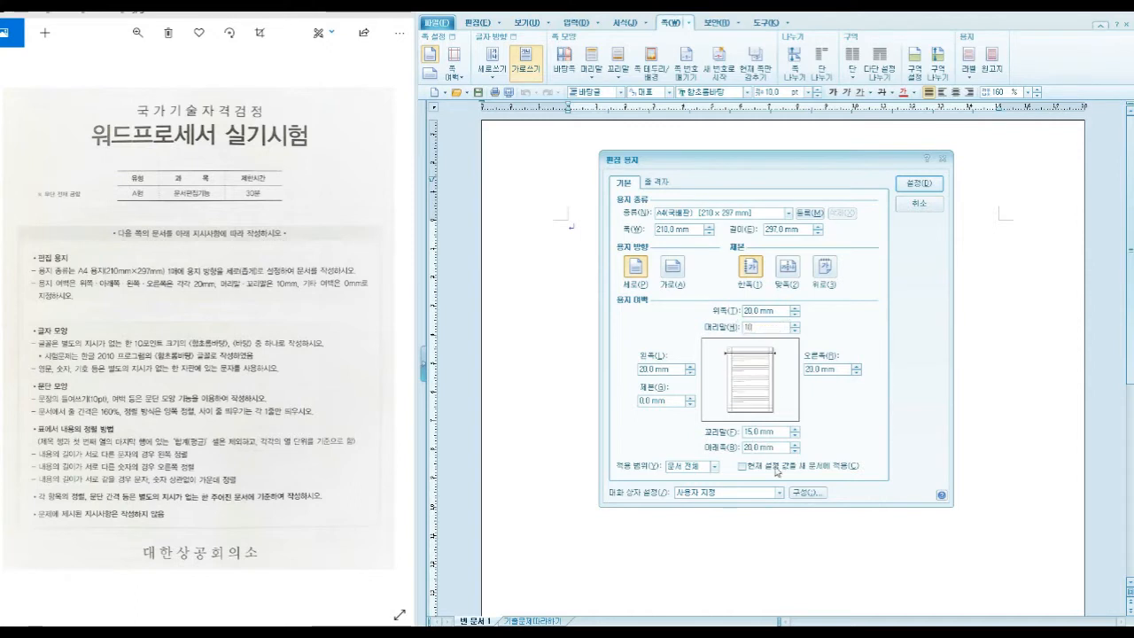
{"action": "left_click_drag", "start_coordinate": [778, 431], "coordinate": [726, 434]}
{"action": "type", "text": "10"}
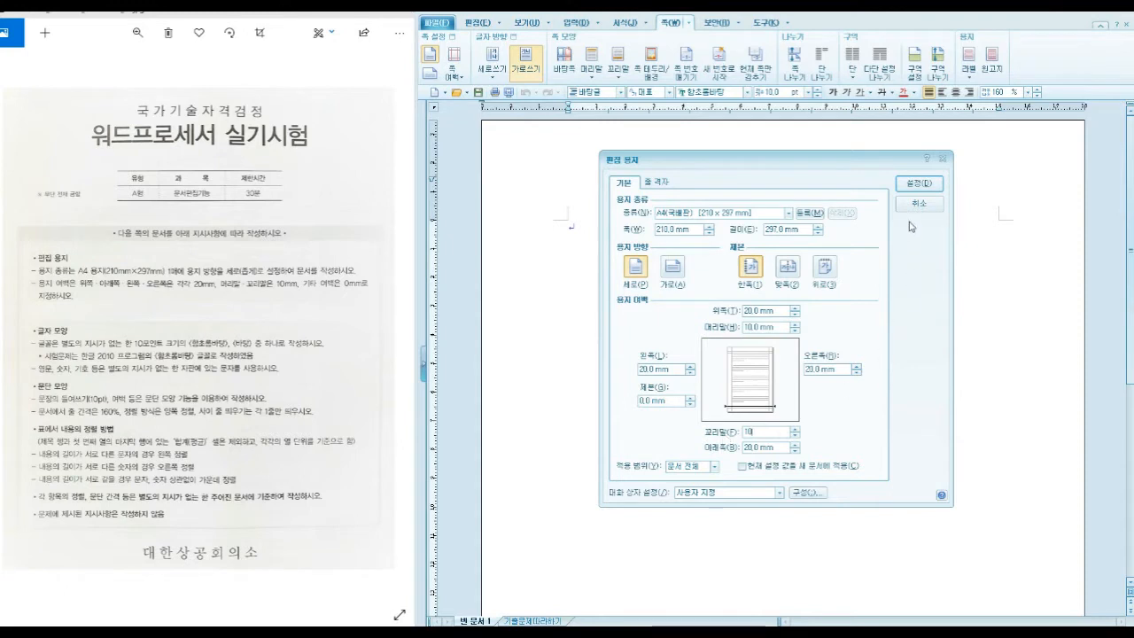
{"action": "left_click", "coordinate": [914, 184]}
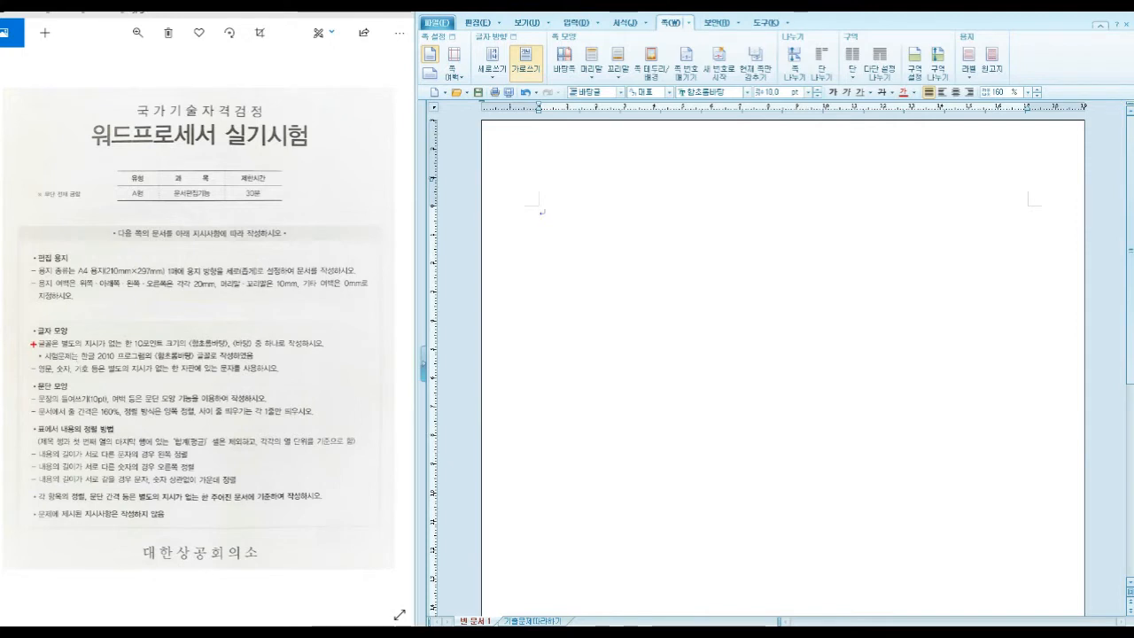
Review the exam sheet's font, paragraph indent and closing instructions, and continue through its pages to the finished sample document.
{"action": "left_click_drag", "start_coordinate": [128, 349], "coordinate": [226, 347]}
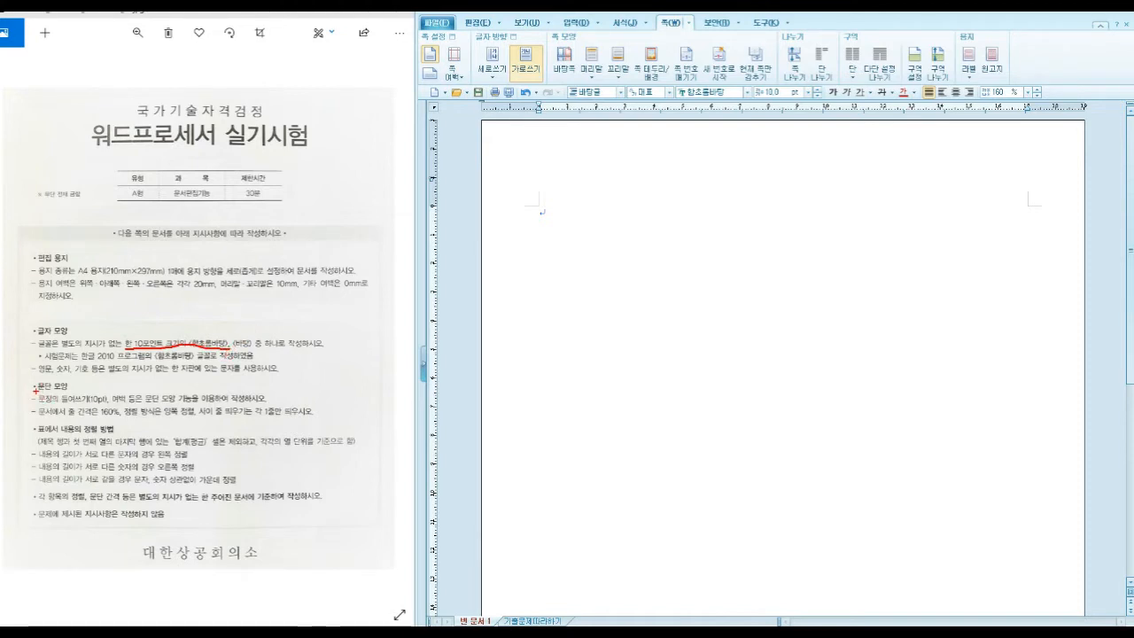
{"action": "left_click_drag", "start_coordinate": [36, 391], "coordinate": [112, 405]}
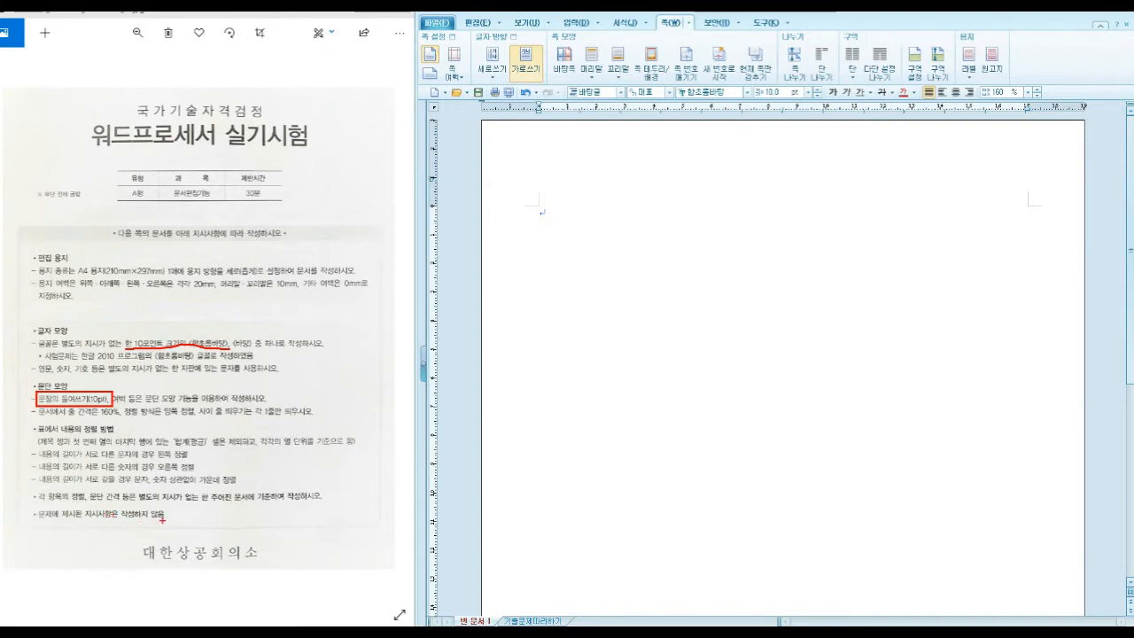
{"action": "left_click_drag", "start_coordinate": [144, 523], "coordinate": [170, 523]}
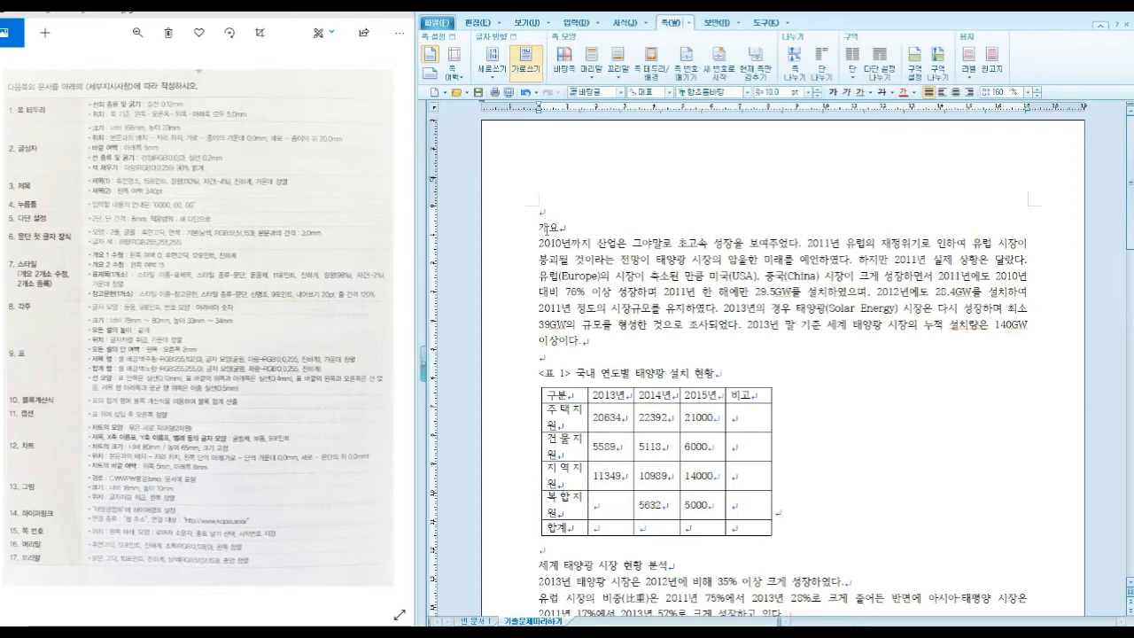
{"action": "left_click", "coordinate": [386, 329]}
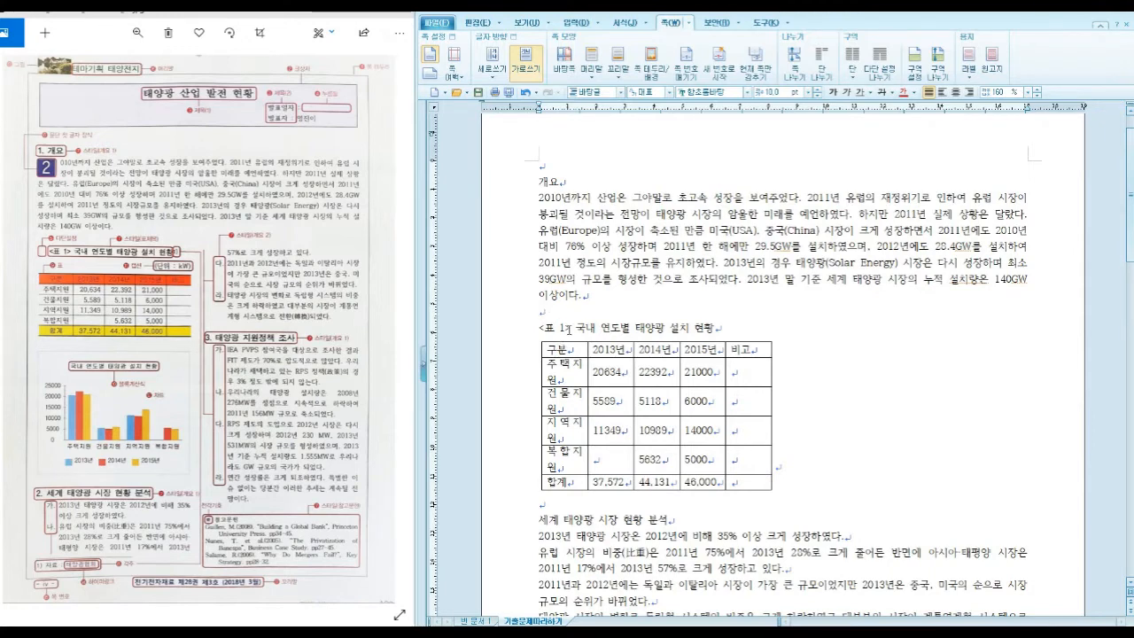
Add thousands separators to the 2013년 to 2015년 figures in the rows above 합계 of the installation table.
{"action": "left_click", "coordinate": [576, 348]}
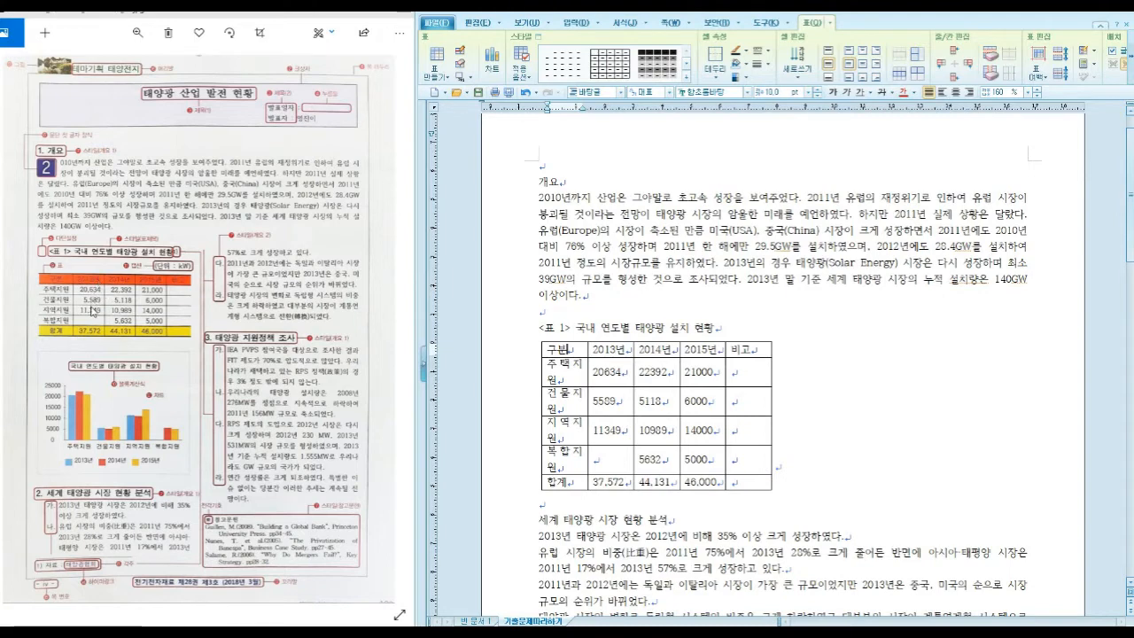
{"action": "left_click", "coordinate": [611, 367]}
{"action": "left_click_drag", "start_coordinate": [611, 368], "coordinate": [714, 461]}
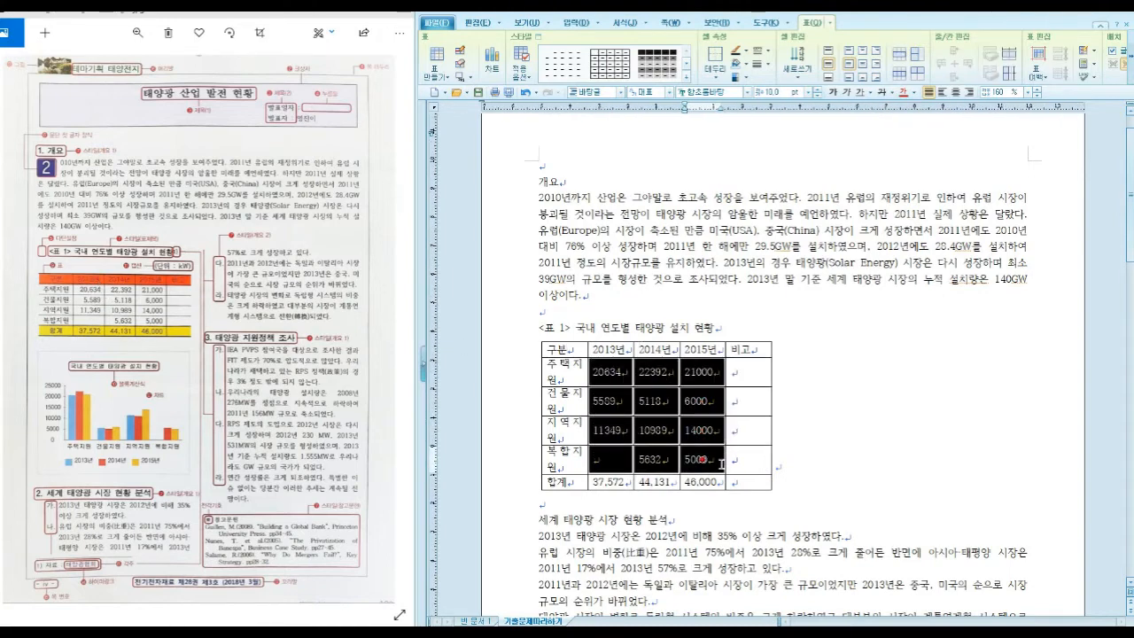
{"action": "right_click", "coordinate": [693, 394]}
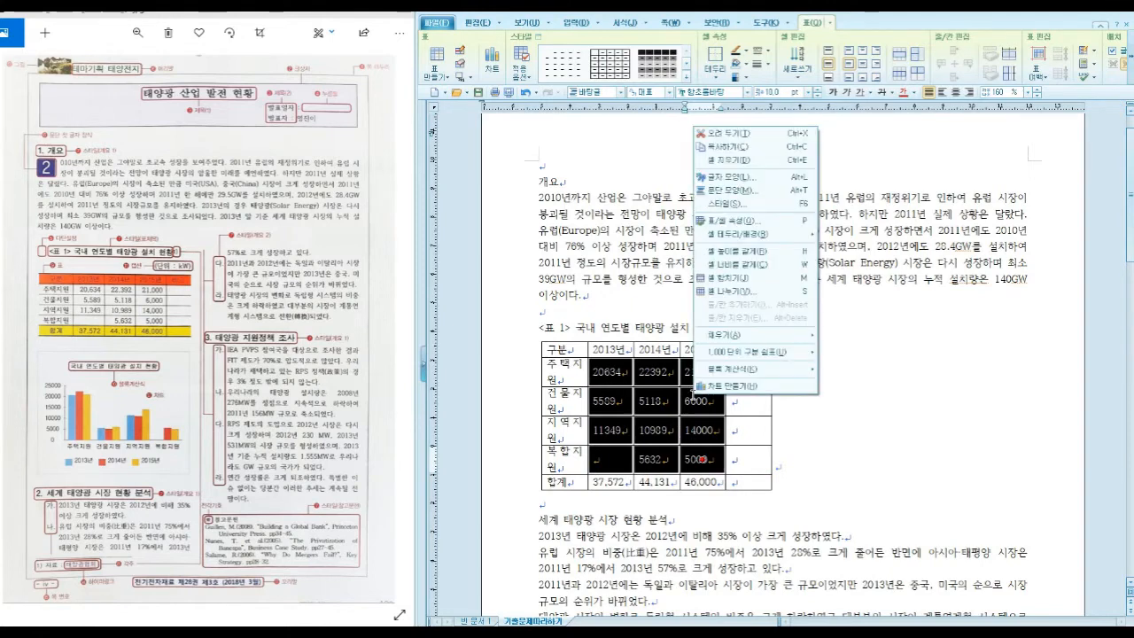
{"action": "mouse_move", "coordinate": [760, 352]}
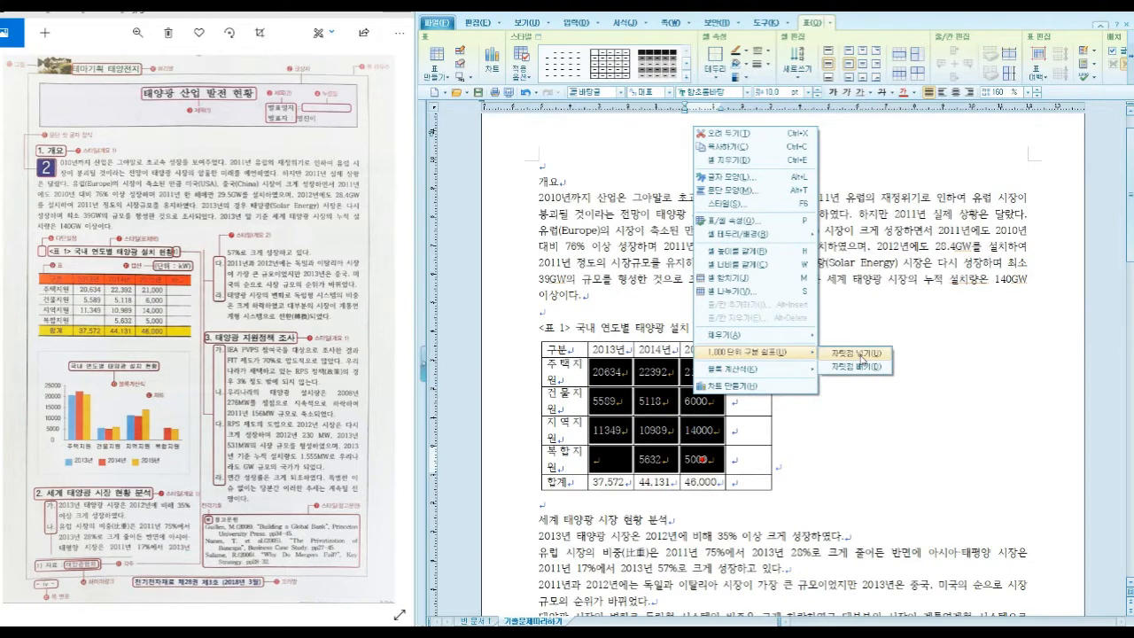
{"action": "left_click", "coordinate": [860, 354]}
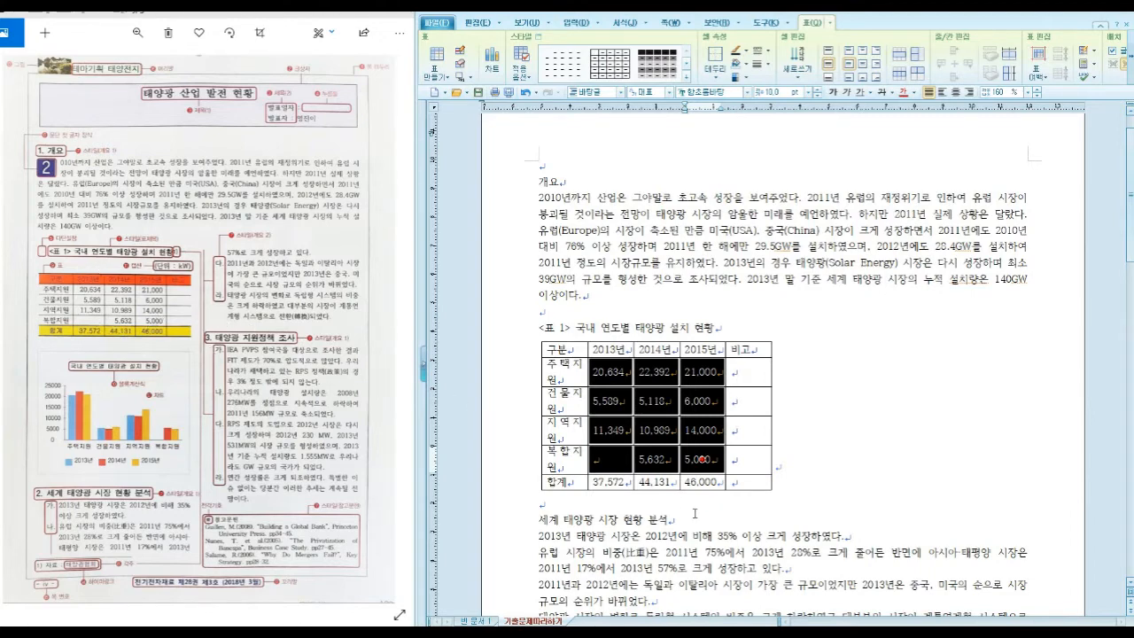
View the block calculation options for the 2013년 to 2015년 cells, including the 합계 row.
{"action": "left_click", "coordinate": [611, 481]}
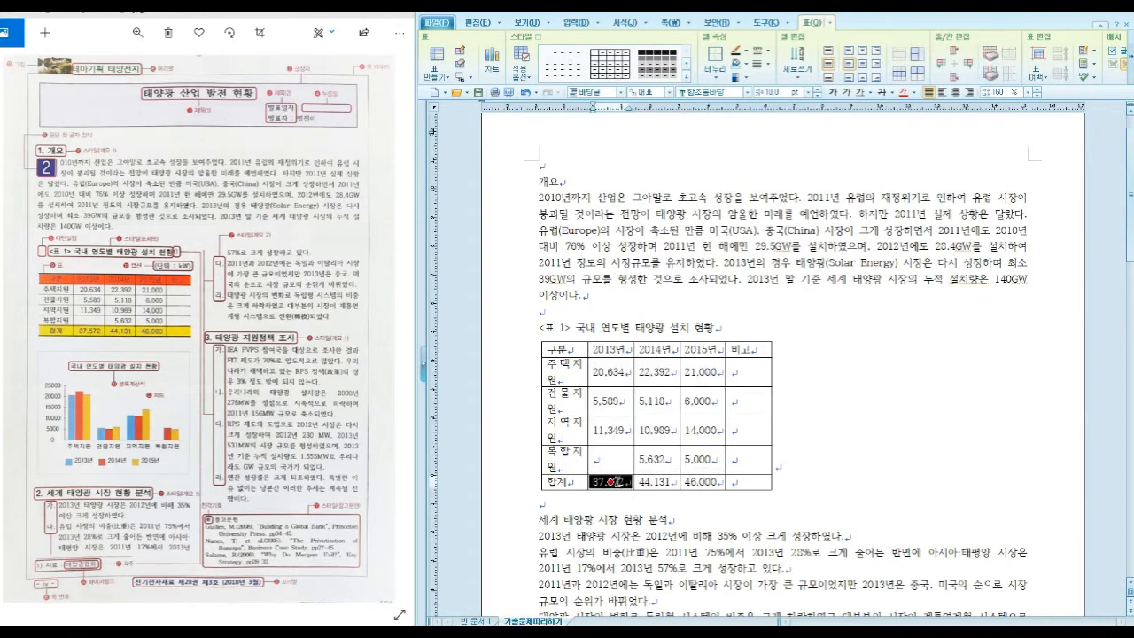
{"action": "left_click_drag", "start_coordinate": [625, 371], "coordinate": [704, 481]}
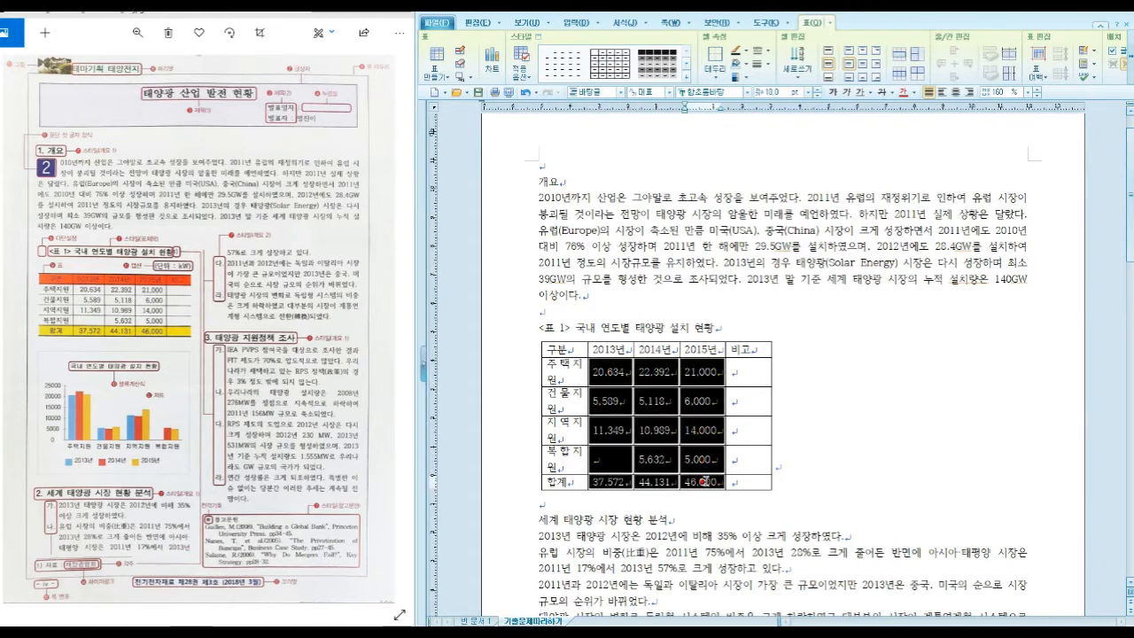
{"action": "right_click", "coordinate": [715, 448]}
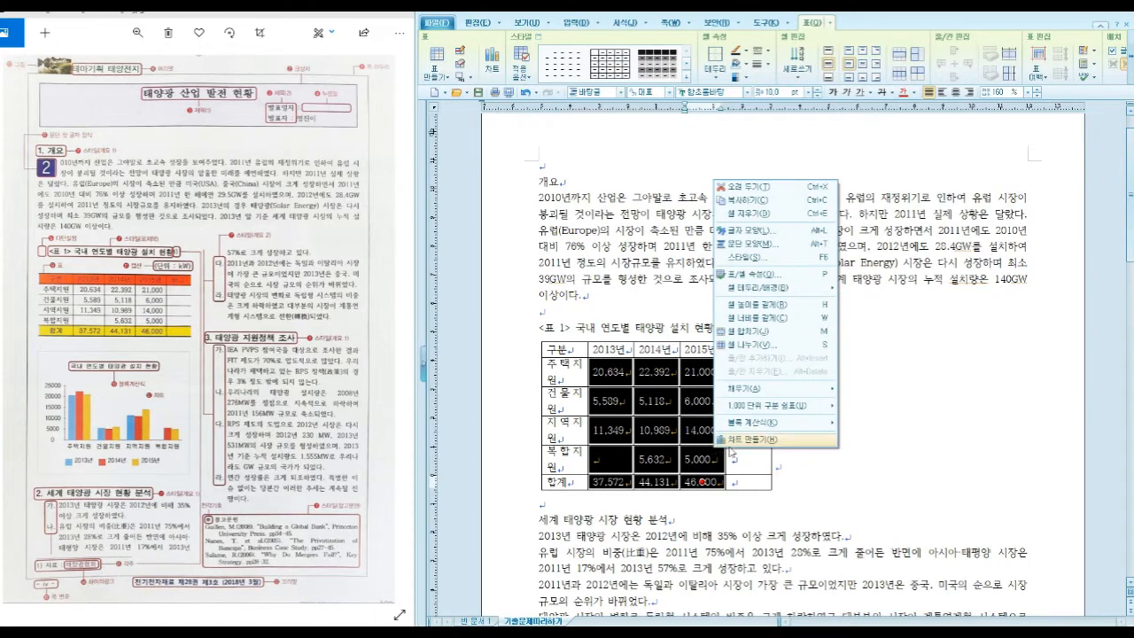
{"action": "mouse_move", "coordinate": [787, 423]}
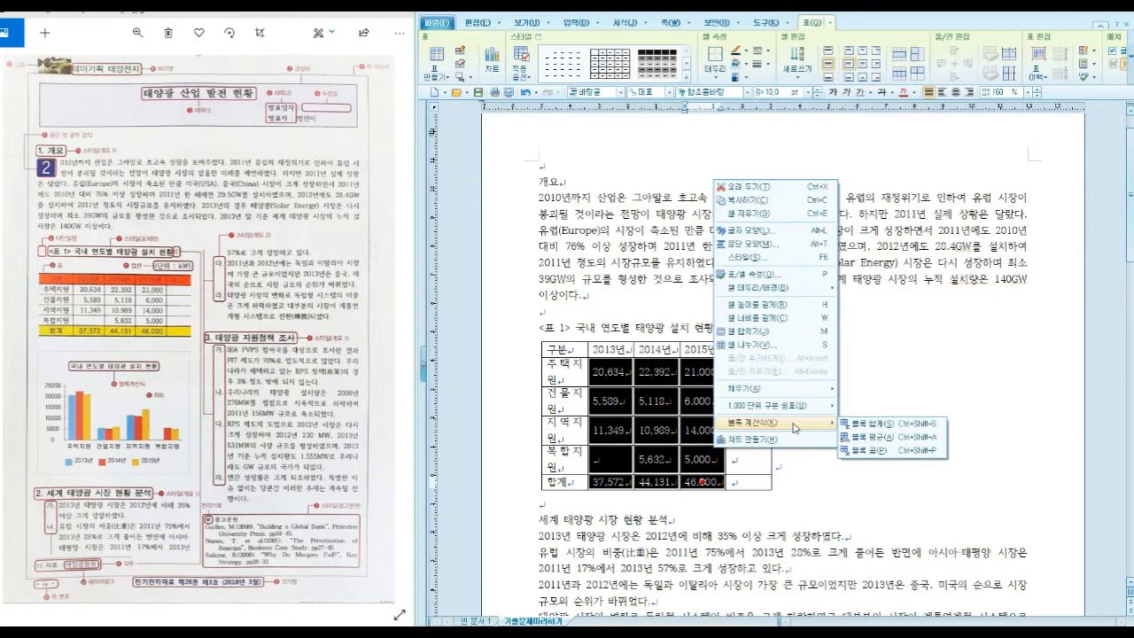
{"action": "left_click", "coordinate": [783, 481]}
{"action": "left_click", "coordinate": [673, 521]}
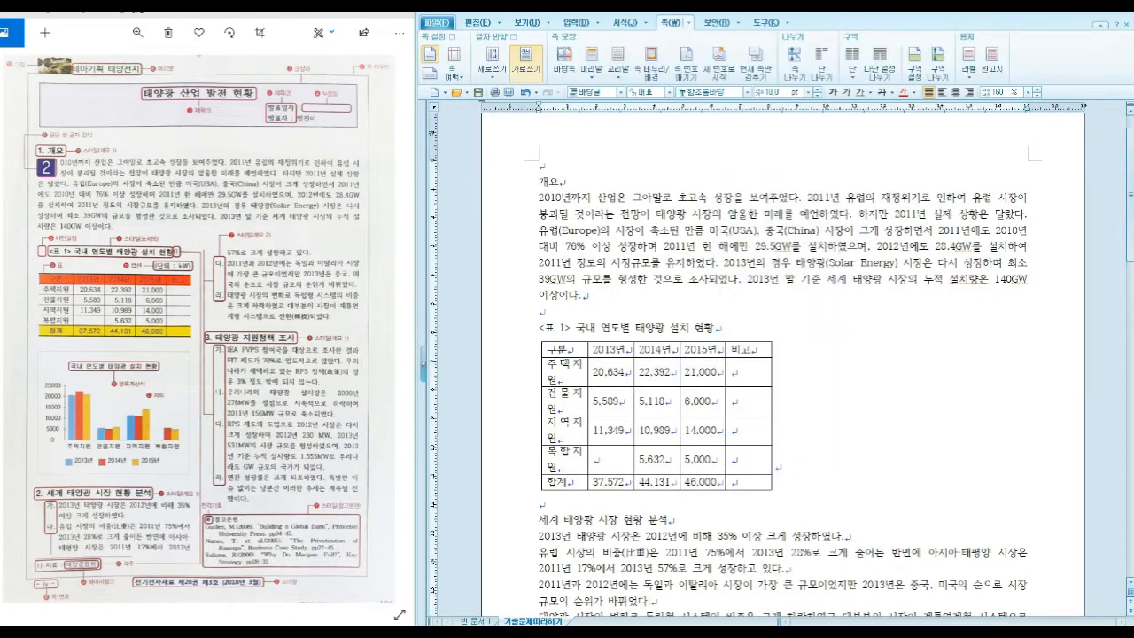
Try converting the word 비중 to the hanja 比重 using the 한글(漢字) input format.
{"action": "scroll", "coordinate": [638, 549], "scroll_direction": "down", "scroll_amount": 2}
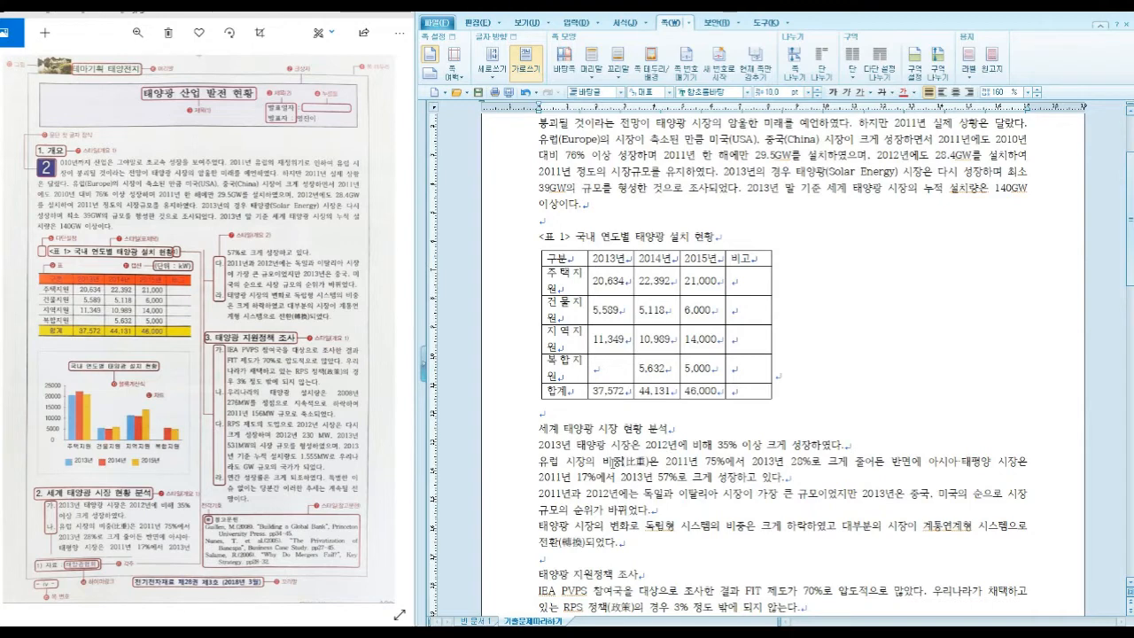
{"action": "key", "text": "F9"}
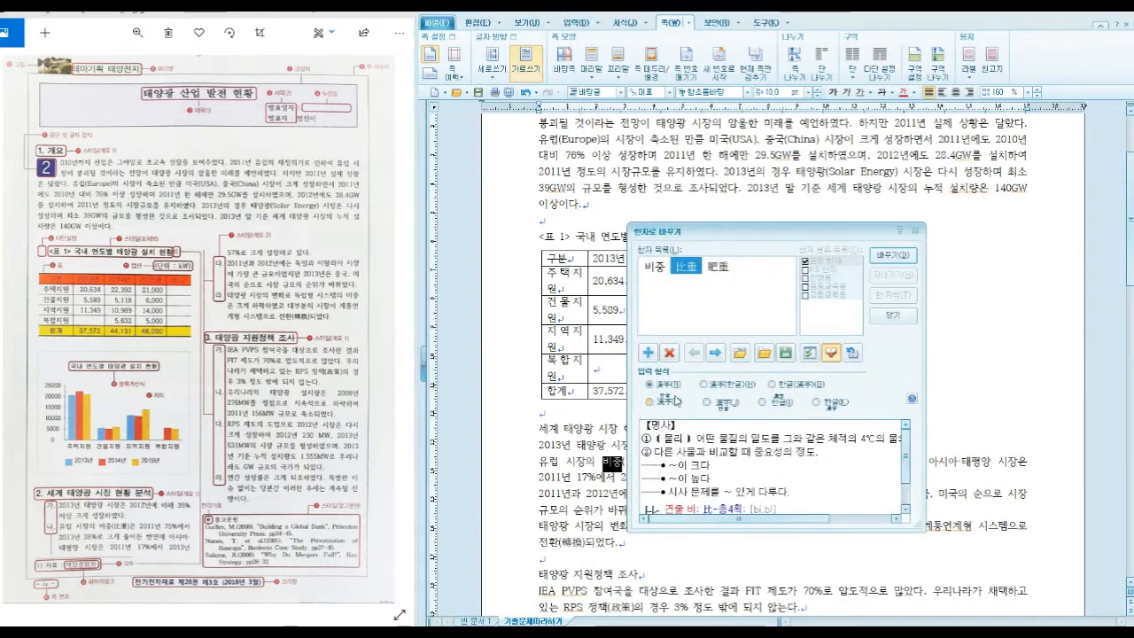
{"action": "left_click", "coordinate": [771, 385]}
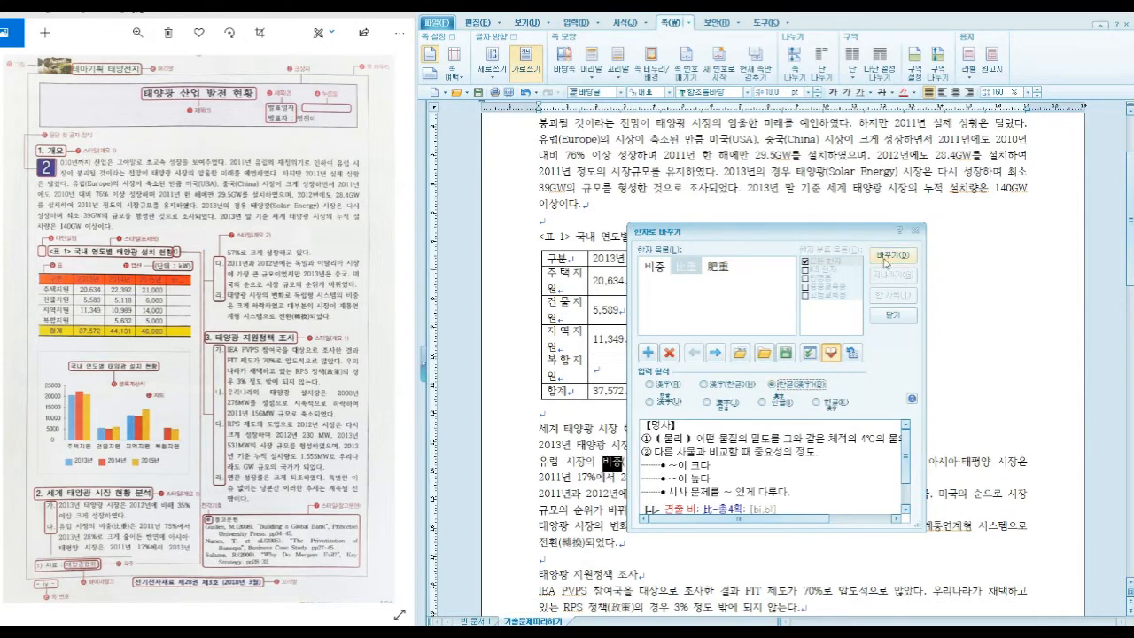
{"action": "left_click_drag", "start_coordinate": [732, 232], "coordinate": [803, 241]}
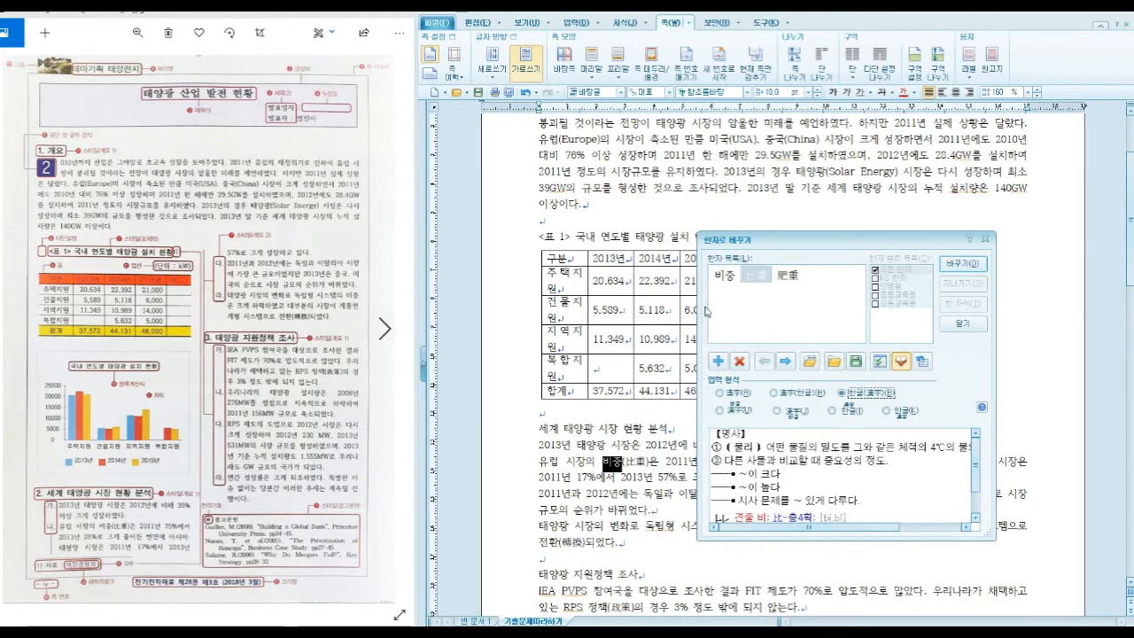
{"action": "left_click", "coordinate": [963, 324]}
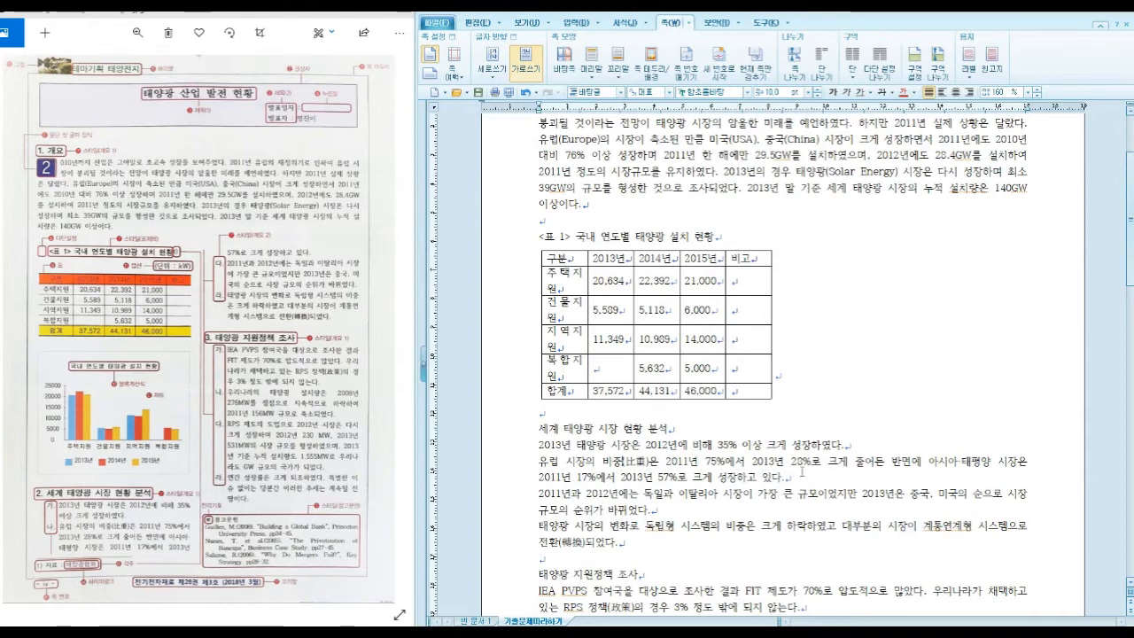
Look at the character table for inserting special symbols.
{"action": "key", "text": "ctrl+F10"}
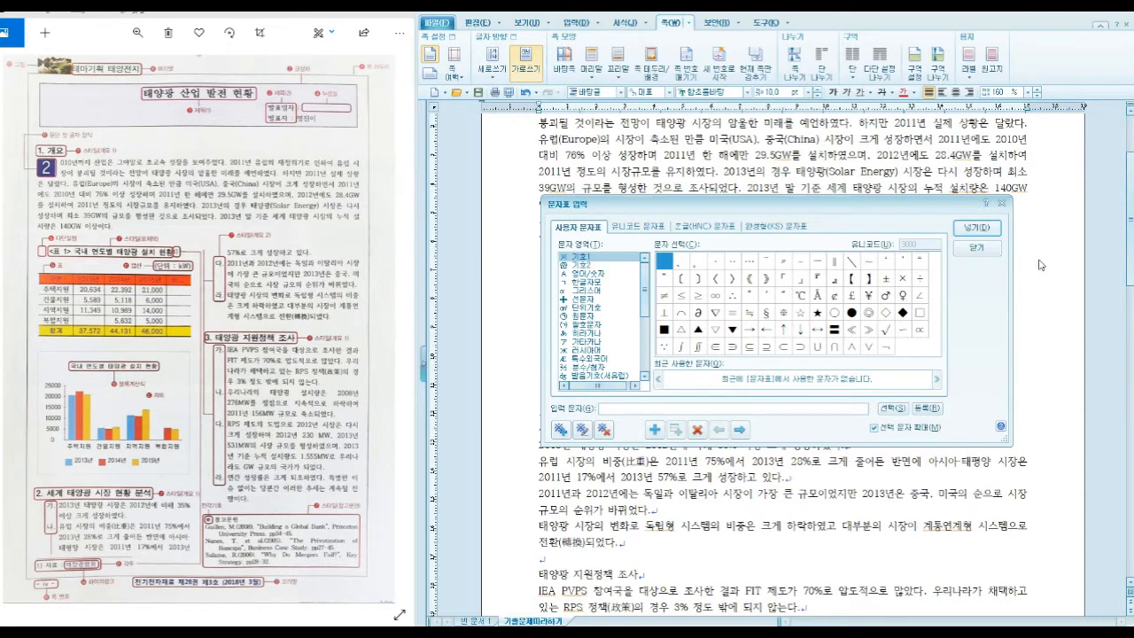
{"action": "left_click", "coordinate": [989, 251]}
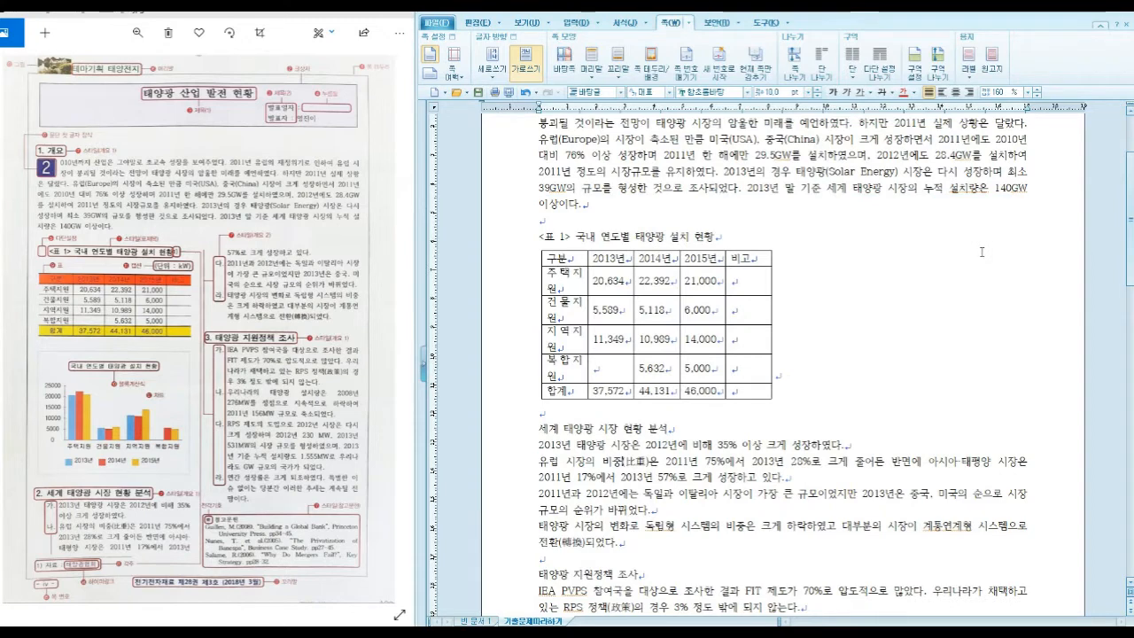
Place the text cursor on the blank line above the heading 태양광 지원정책 조사.
{"action": "scroll", "coordinate": [542, 219], "scroll_direction": "down", "scroll_amount": 5}
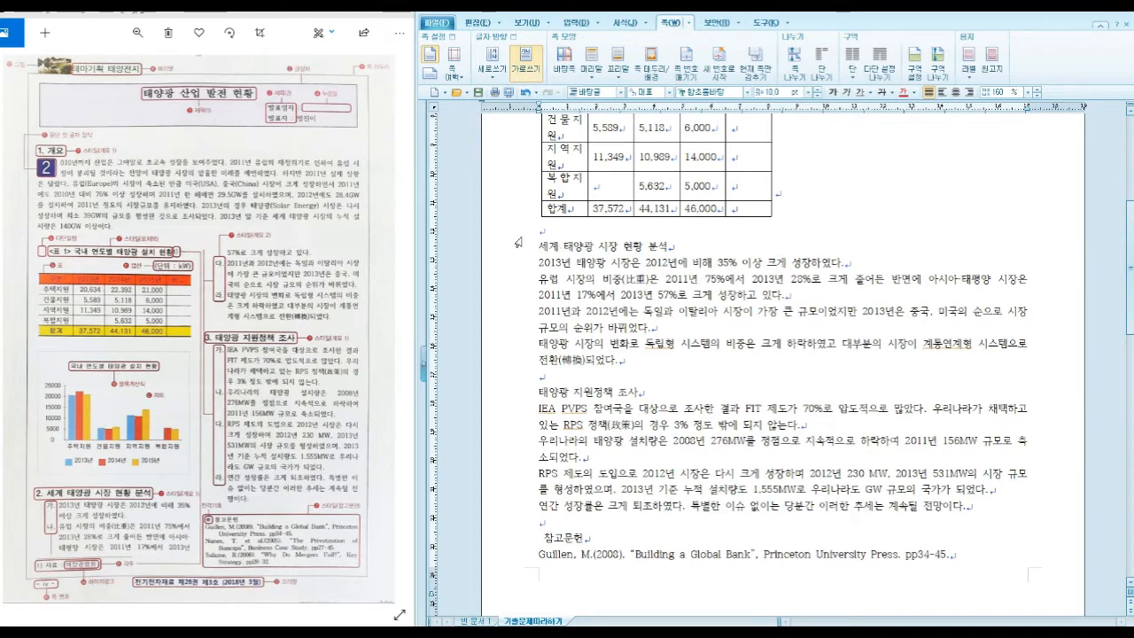
{"action": "left_click", "coordinate": [556, 377]}
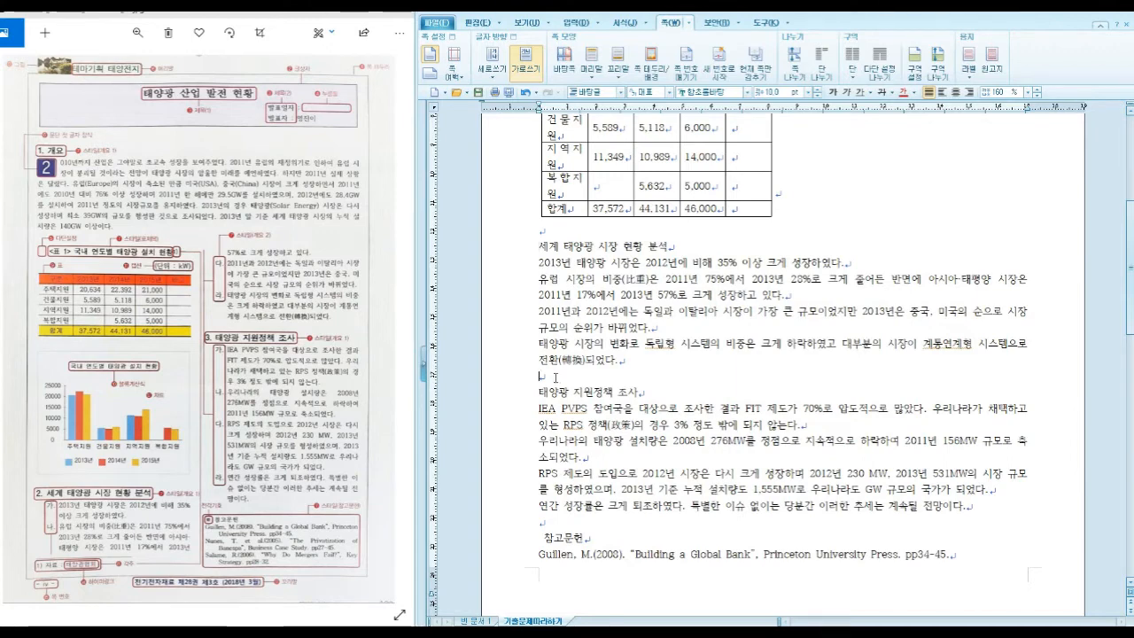
Insert the special symbol ※ directly in front of the 참고문헌 heading near the end of the document.
{"action": "key", "text": "Down"}
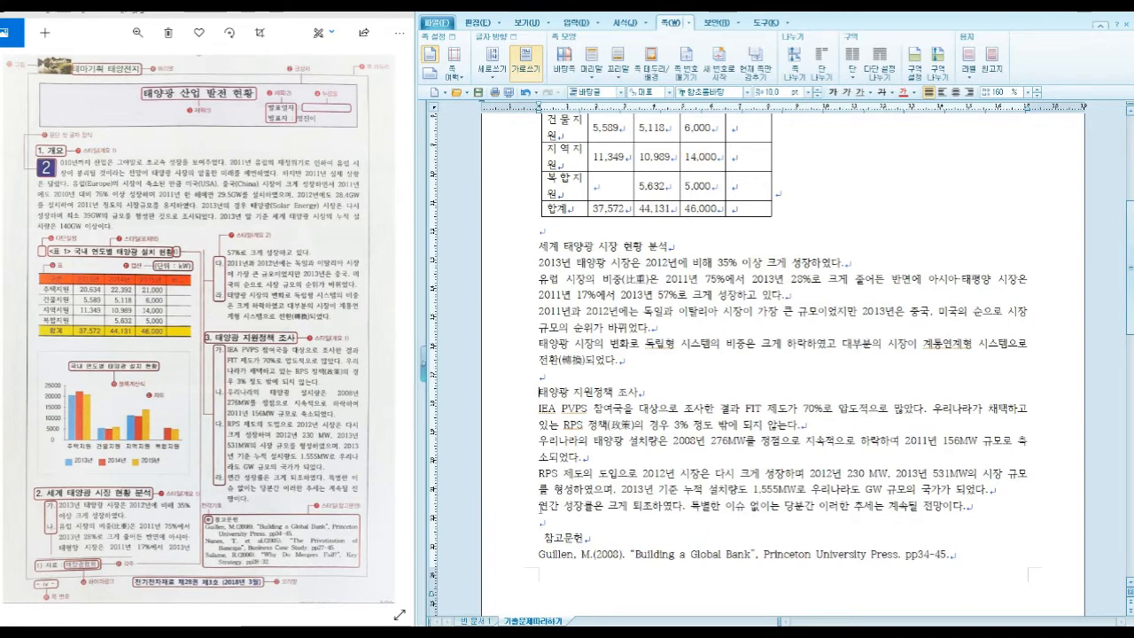
{"action": "scroll", "coordinate": [588, 444], "scroll_direction": "down", "scroll_amount": 2}
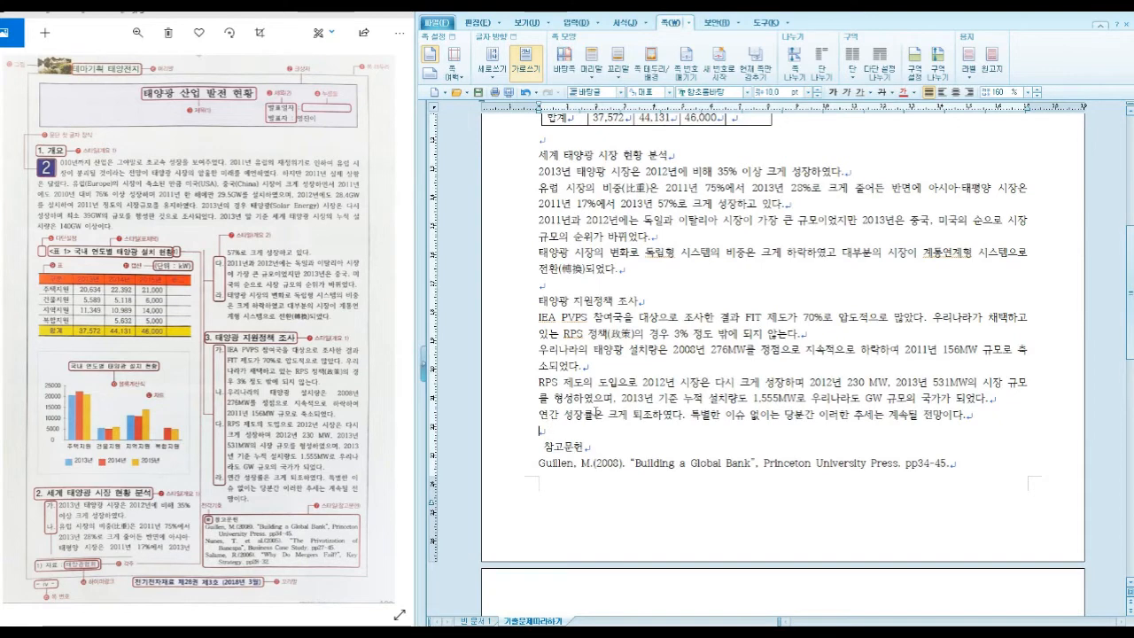
{"action": "scroll", "coordinate": [644, 411], "scroll_direction": "down", "scroll_amount": 4}
{"action": "left_click", "coordinate": [902, 501]}
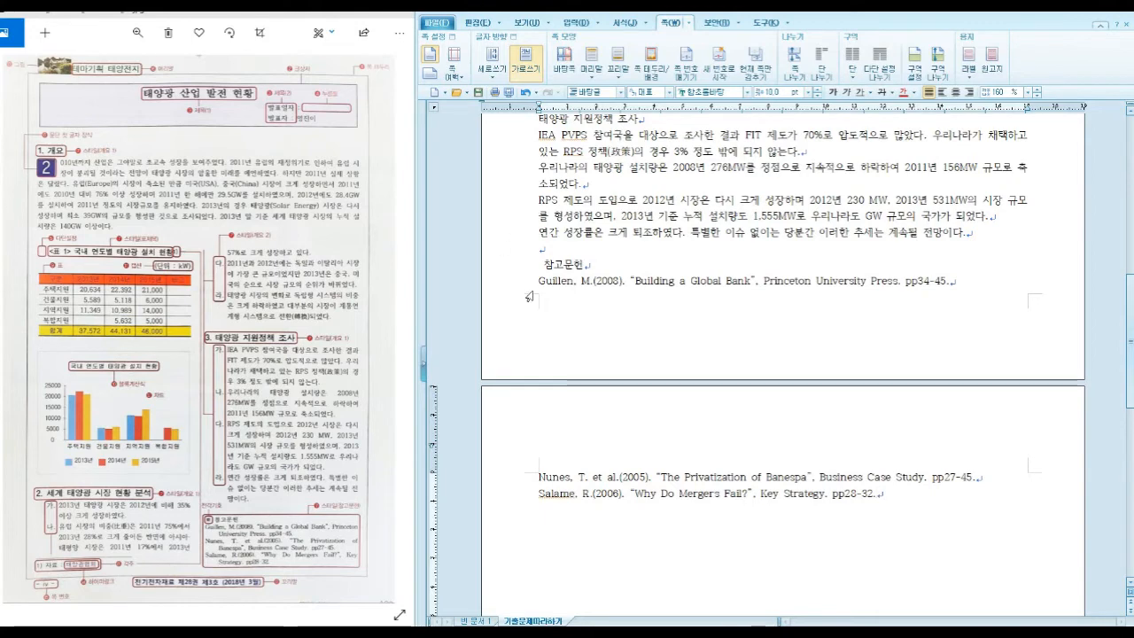
{"action": "left_click", "coordinate": [537, 263]}
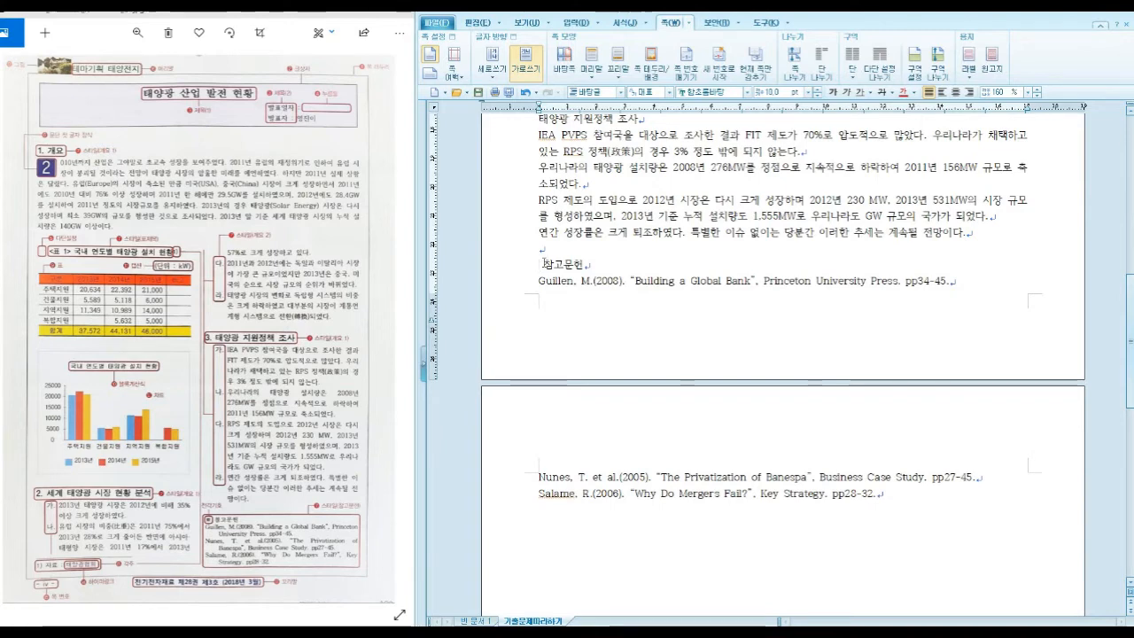
{"action": "key", "text": "ctrl+F10"}
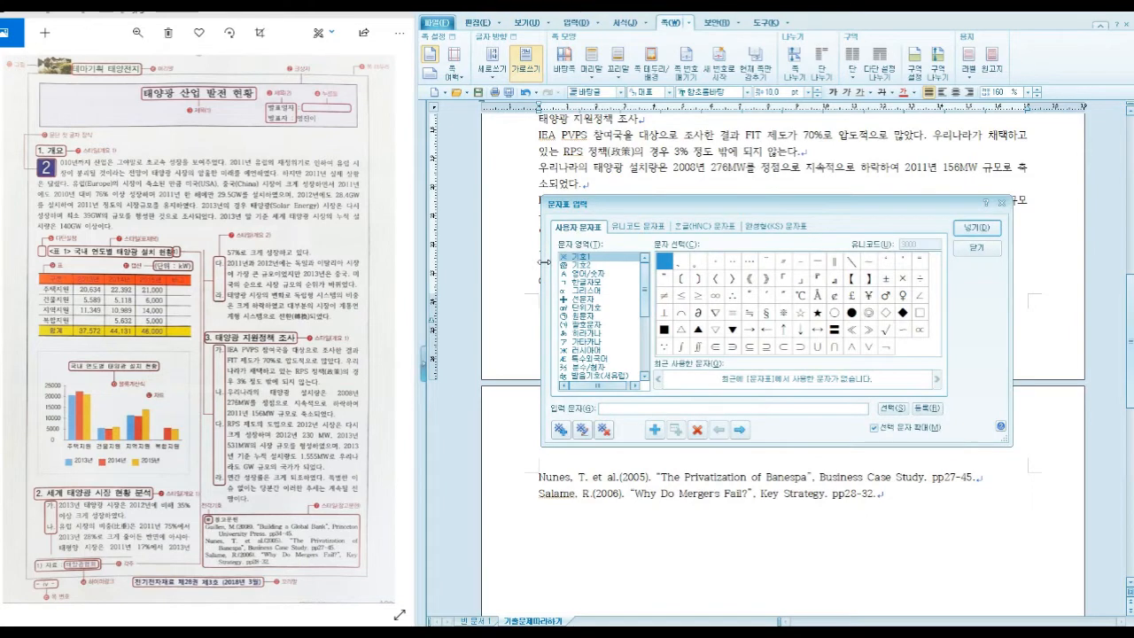
{"action": "left_click", "coordinate": [784, 312]}
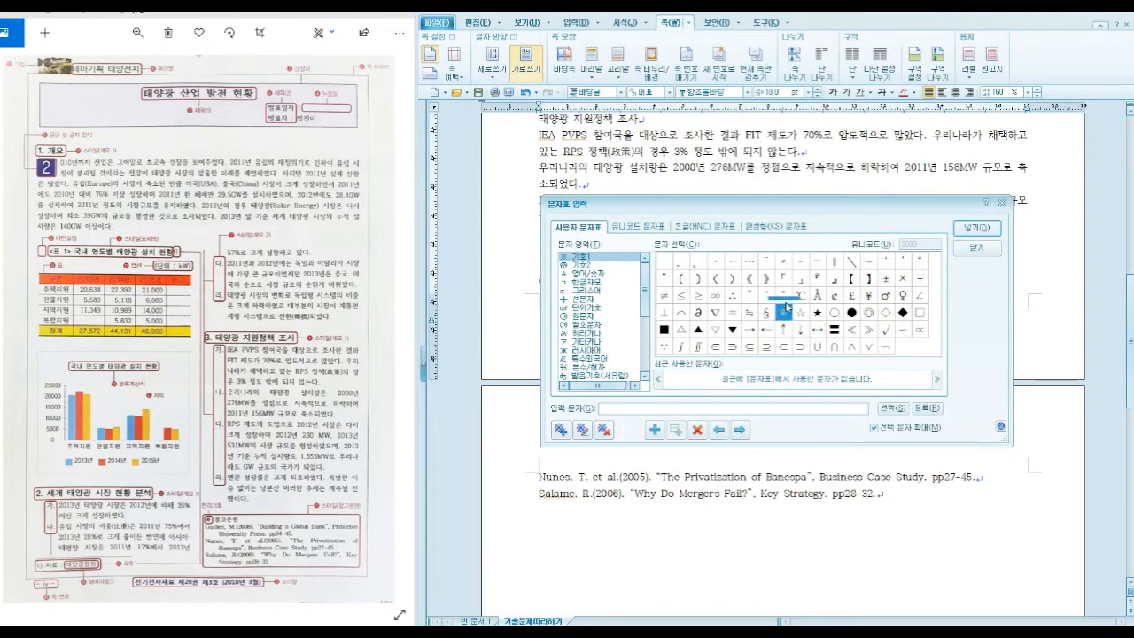
{"action": "left_click", "coordinate": [975, 228]}
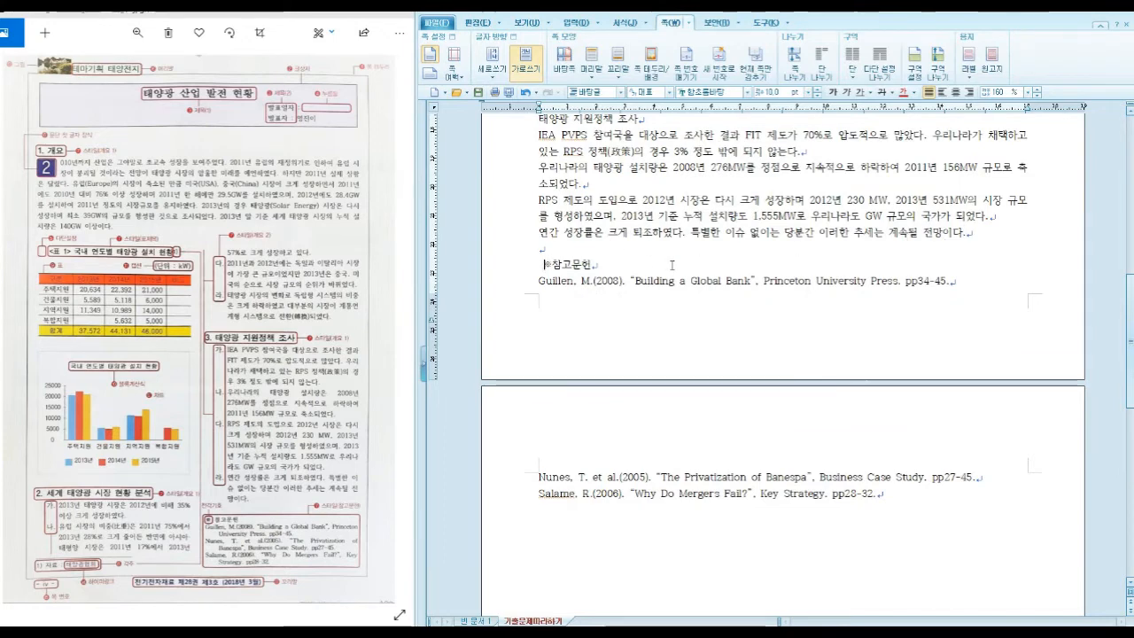
{"action": "left_click", "coordinate": [543, 263]}
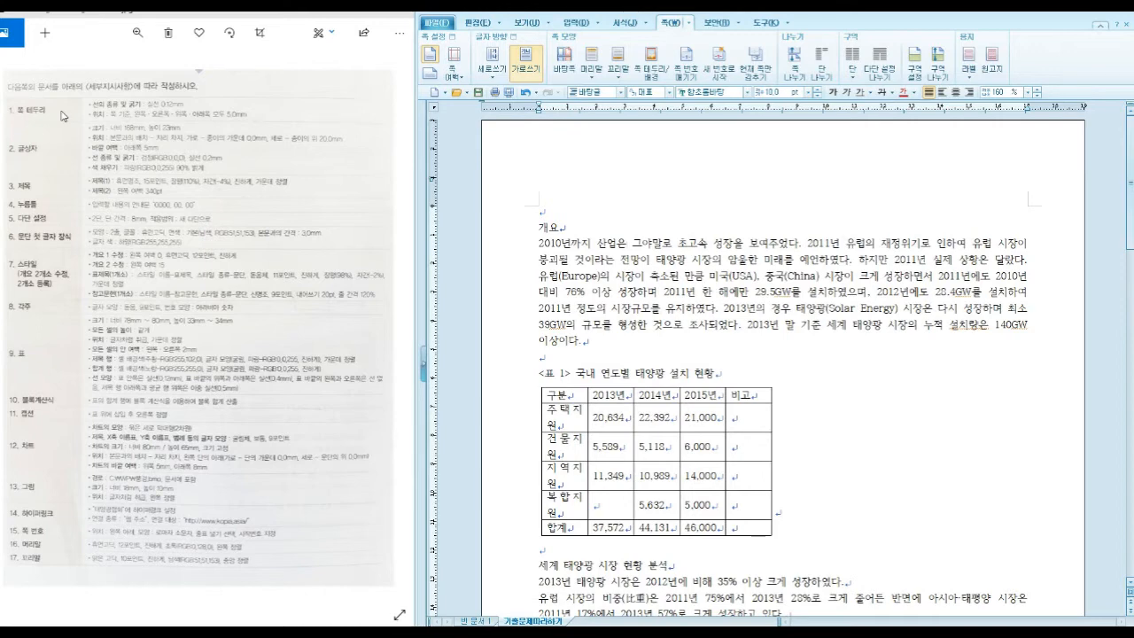
{"action": "left_click_drag", "start_coordinate": [81, 97], "coordinate": [280, 124]}
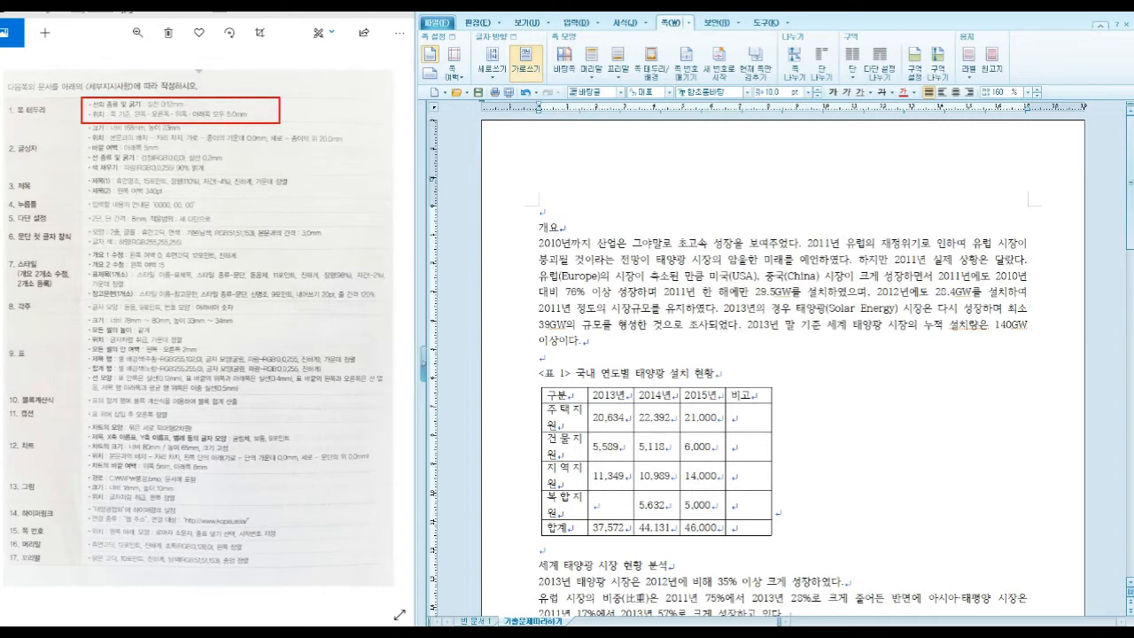
{"action": "key", "text": "Escape"}
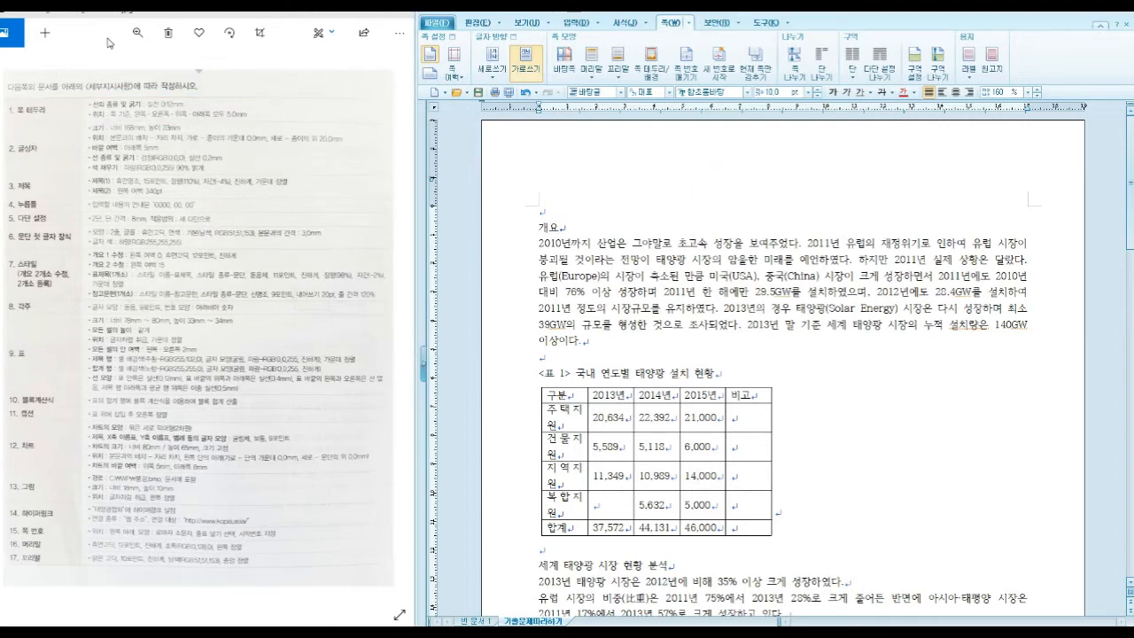
Apply a solid 0.12 mm page border to all four sides of the document's pages.
{"action": "left_click", "coordinate": [688, 29]}
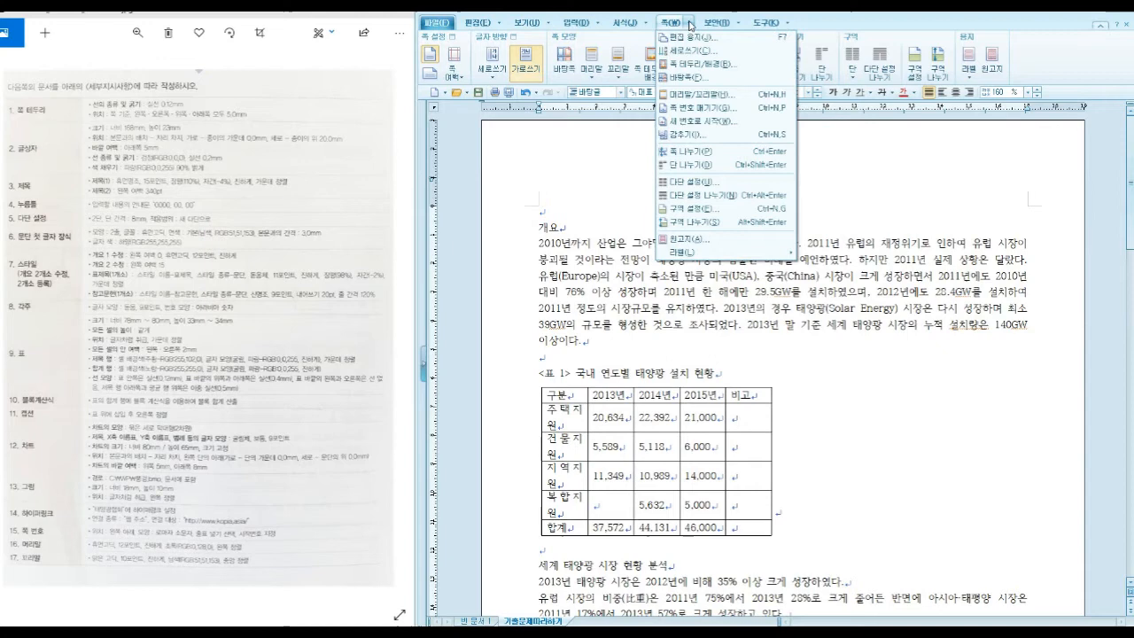
{"action": "left_click", "coordinate": [728, 67]}
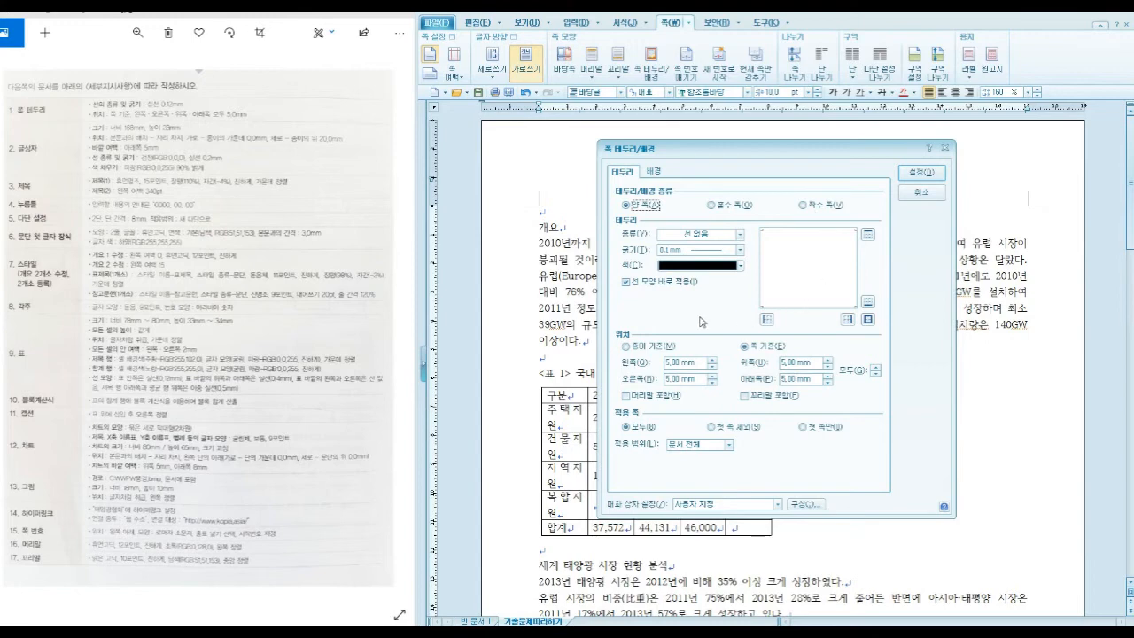
{"action": "left_click", "coordinate": [739, 234]}
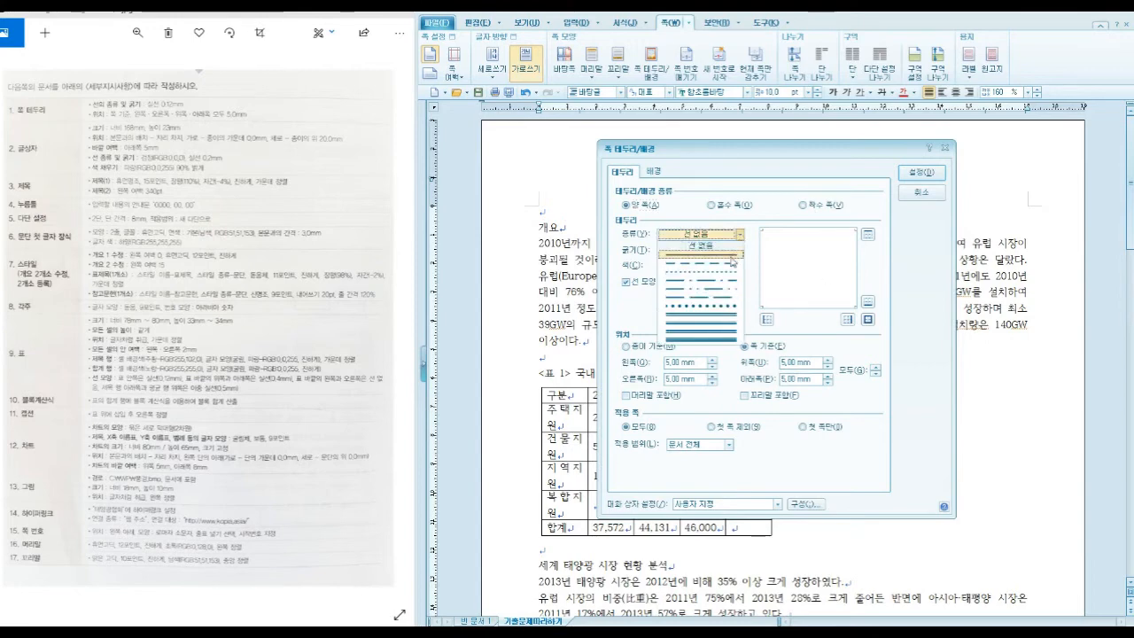
{"action": "left_click", "coordinate": [731, 259]}
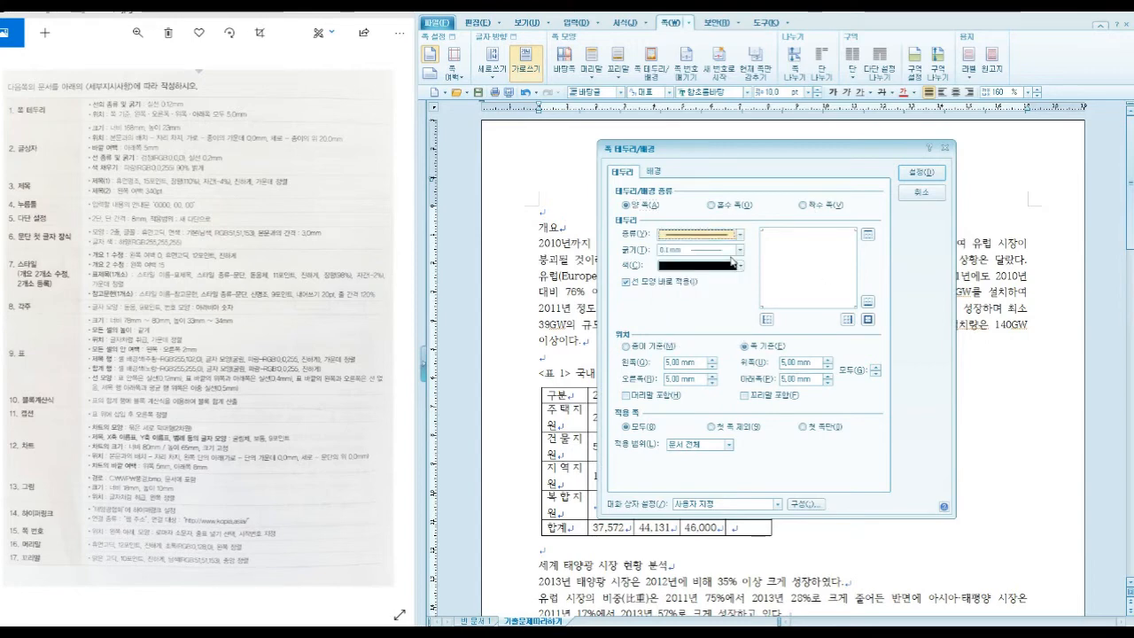
{"action": "left_click", "coordinate": [738, 251]}
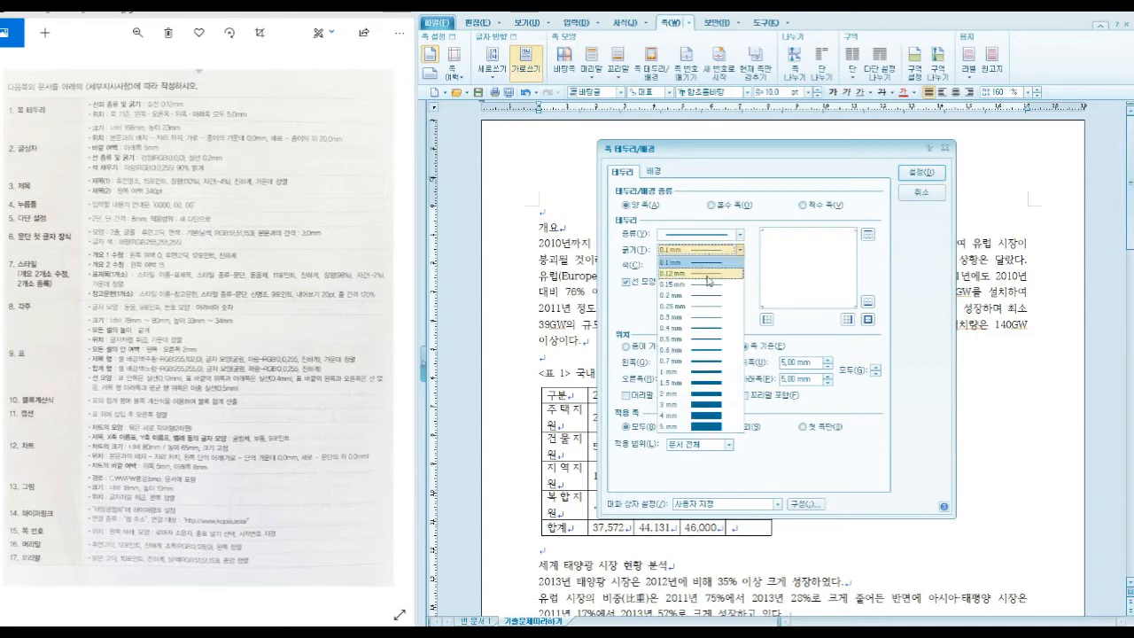
{"action": "left_click", "coordinate": [708, 275]}
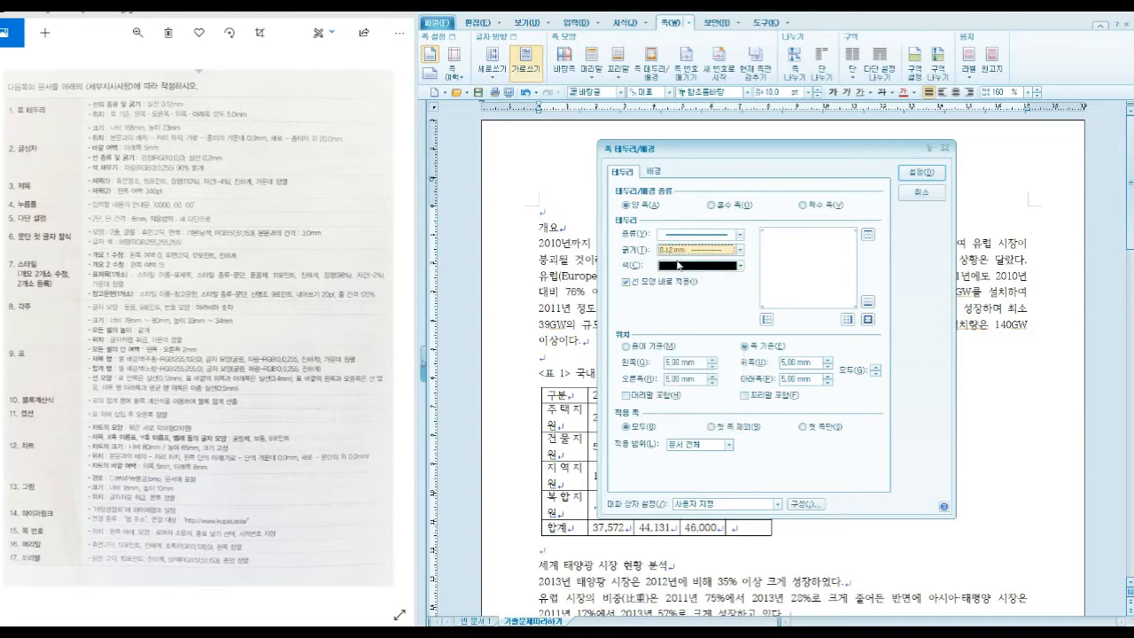
{"action": "left_click", "coordinate": [867, 319]}
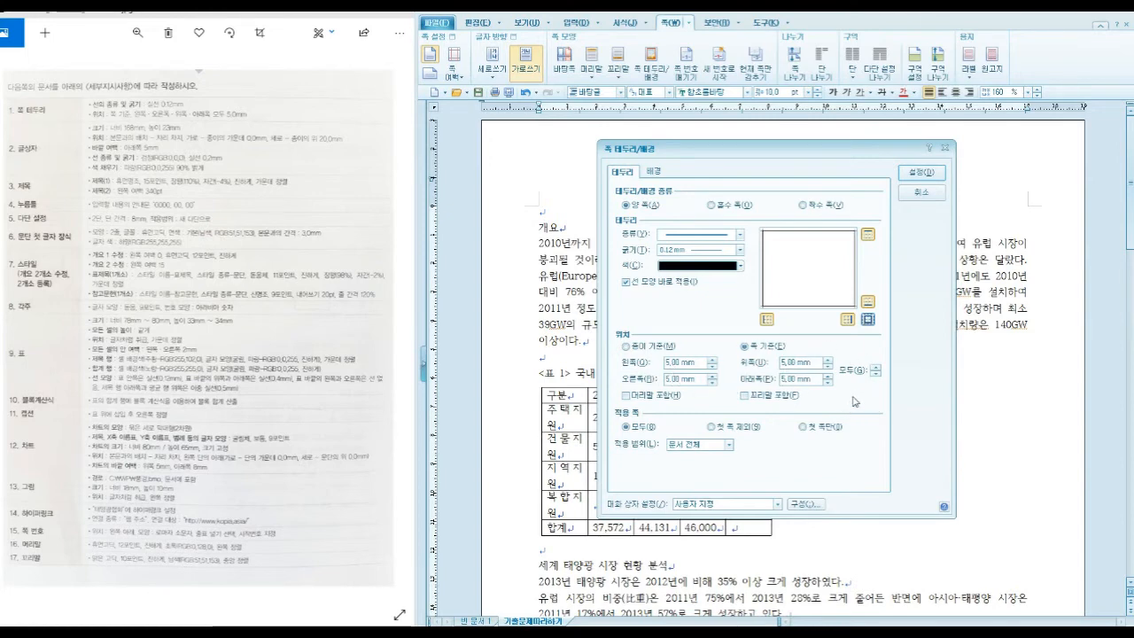
{"action": "left_click", "coordinate": [920, 173]}
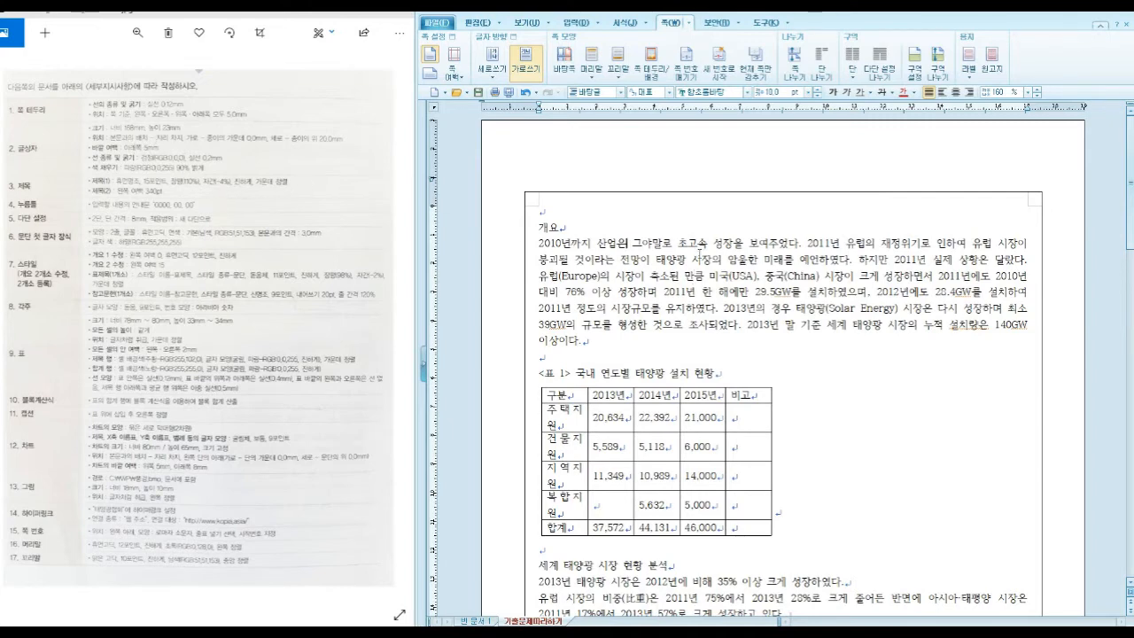
Draw a text box about 71 mm wide and 11 mm high above the 개요 heading on the first page.
{"action": "left_click", "coordinate": [599, 23]}
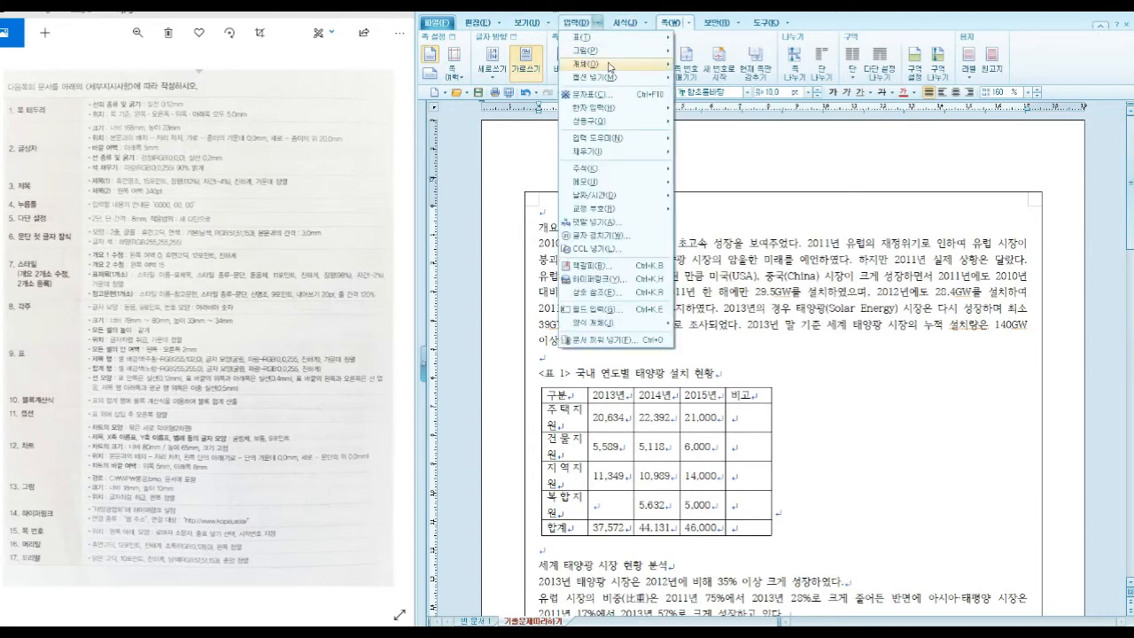
{"action": "mouse_move", "coordinate": [611, 67]}
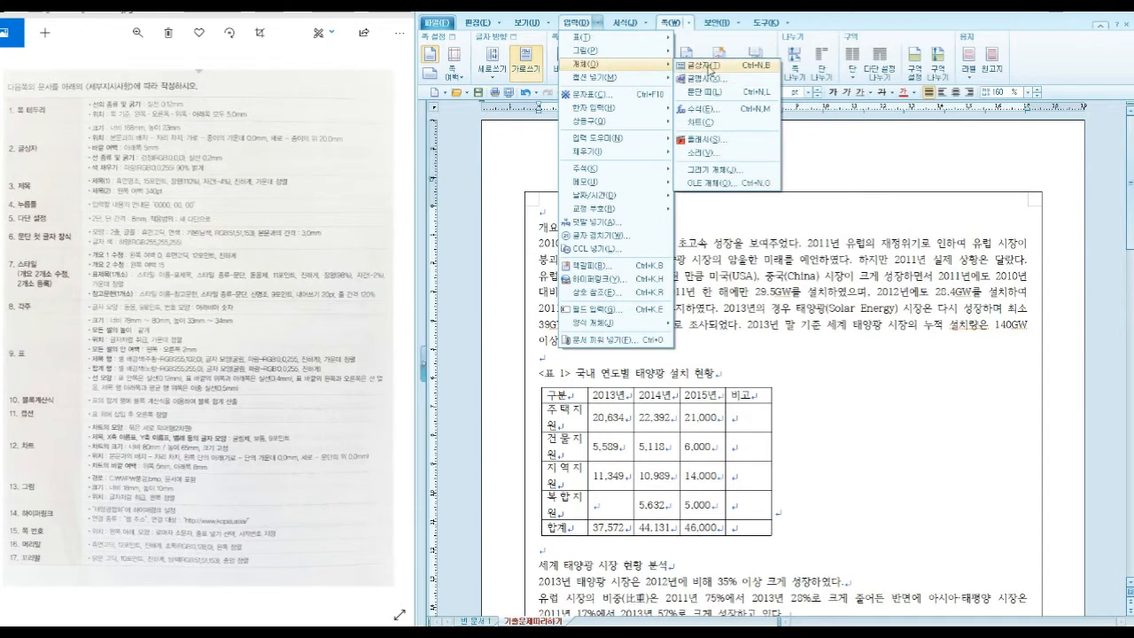
{"action": "left_click", "coordinate": [707, 66]}
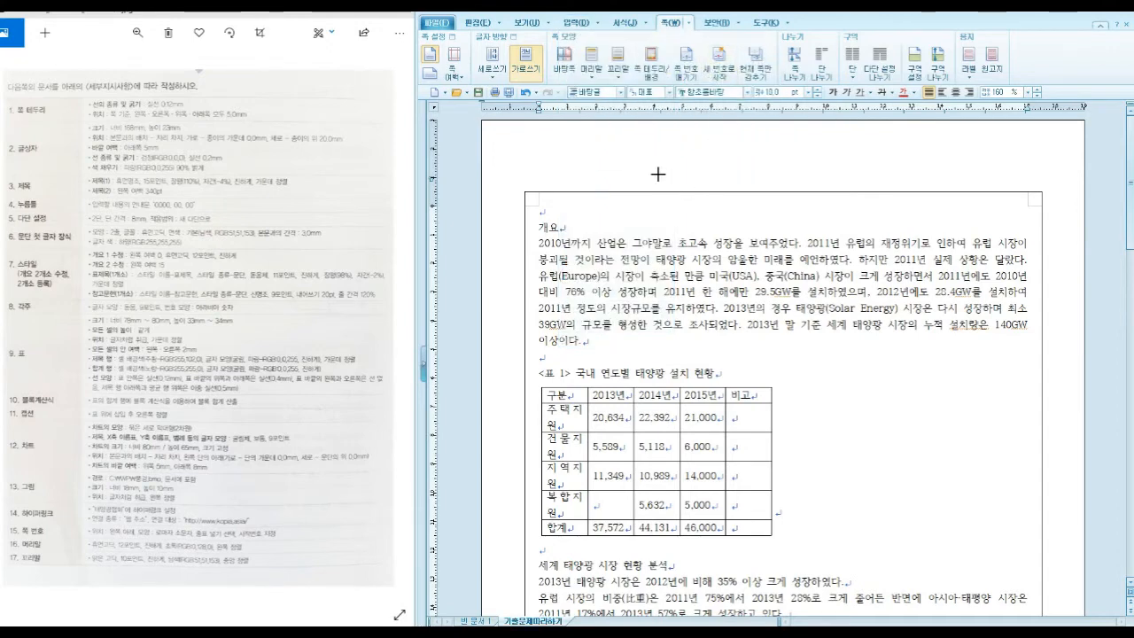
{"action": "left_click_drag", "start_coordinate": [657, 178], "coordinate": [860, 207]}
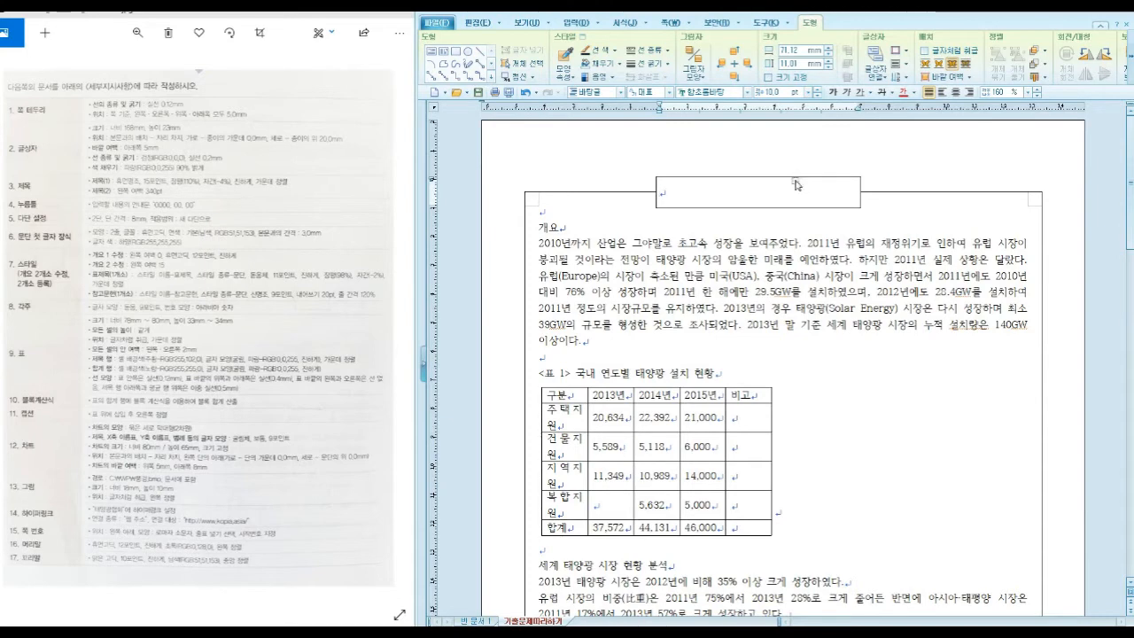
Set the text box's width to 168 mm and its height to 23 mm in its object properties.
{"action": "double_click", "coordinate": [792, 182]}
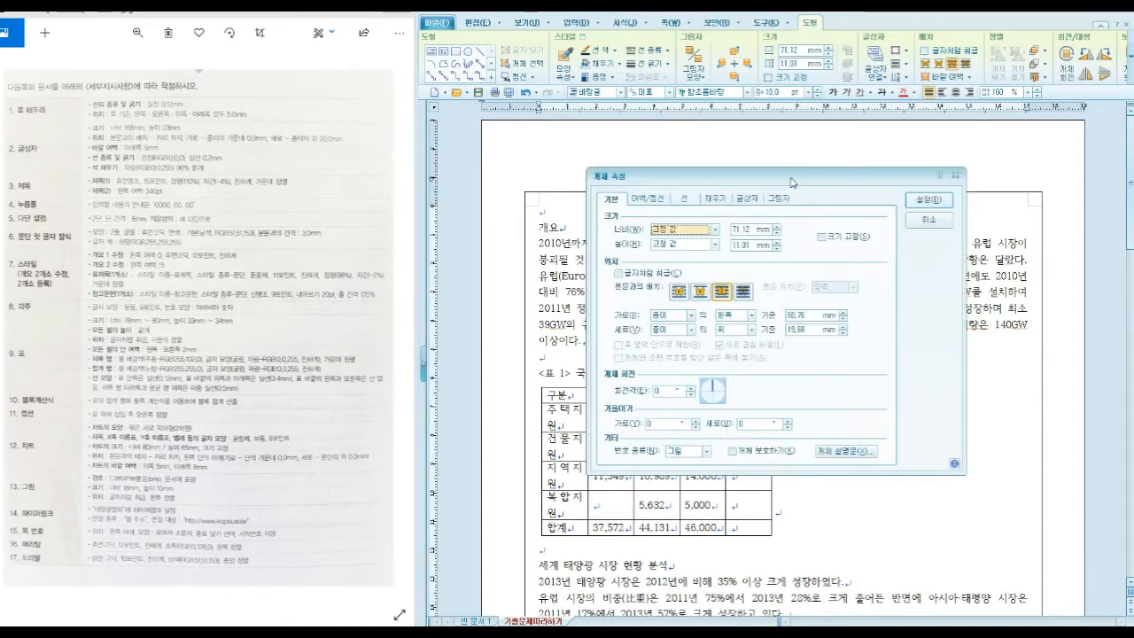
{"action": "left_click", "coordinate": [750, 232]}
{"action": "type", "text": "168"}
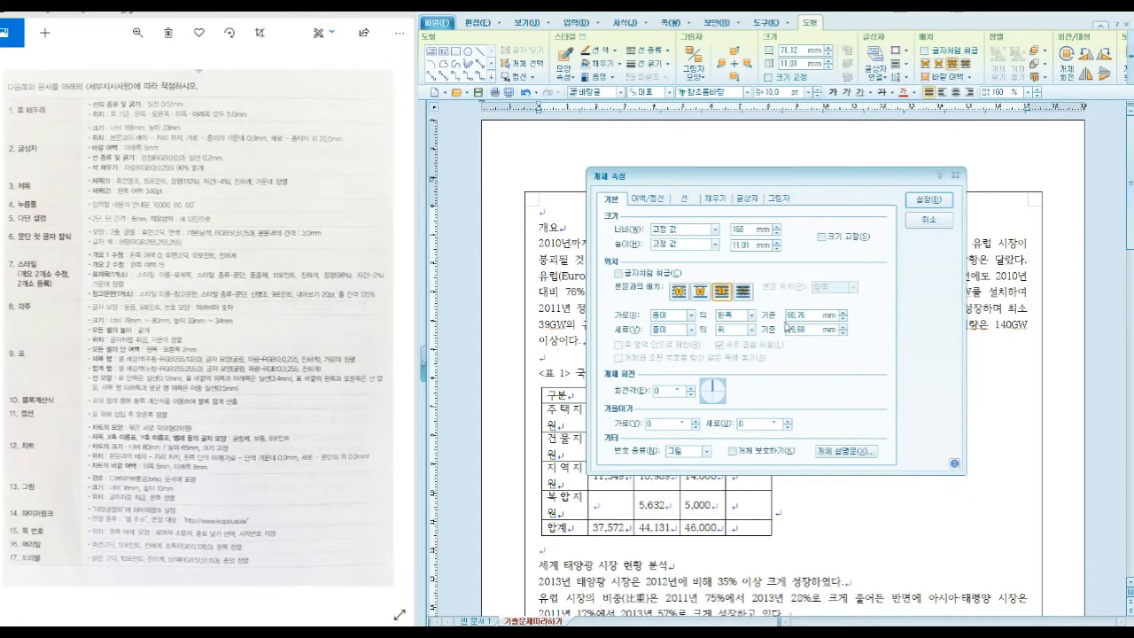
{"action": "left_click", "coordinate": [744, 245]}
{"action": "type", "text": "23"}
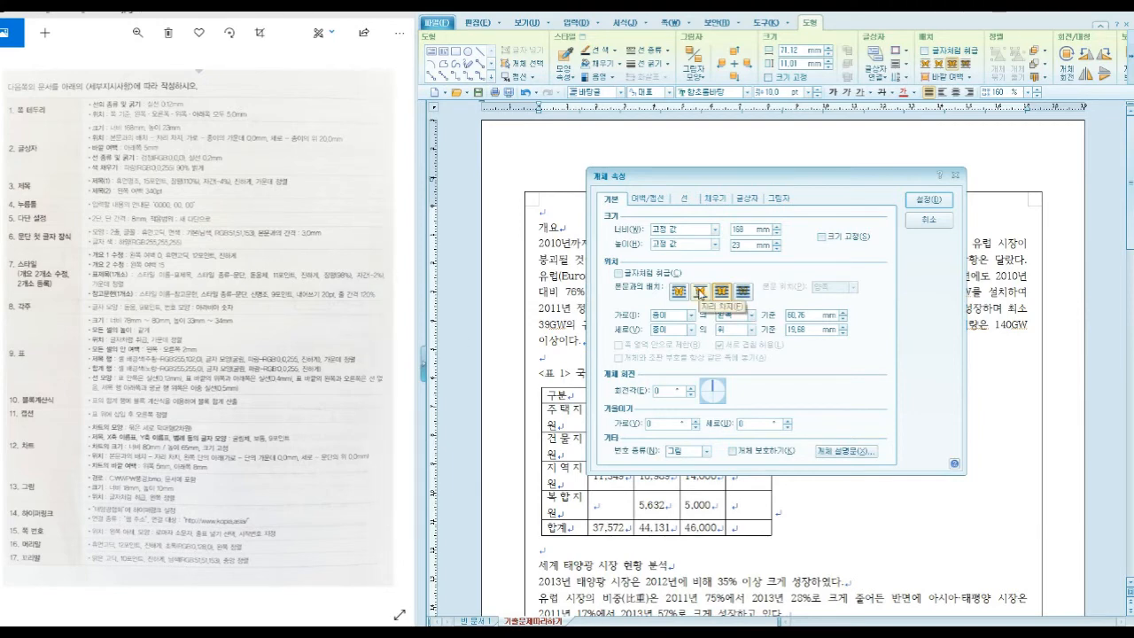
Set the text box's wrapping to 자리 차지, centre it horizontally on the paper, and place it 20 mm from the paper's top.
{"action": "left_click", "coordinate": [700, 293]}
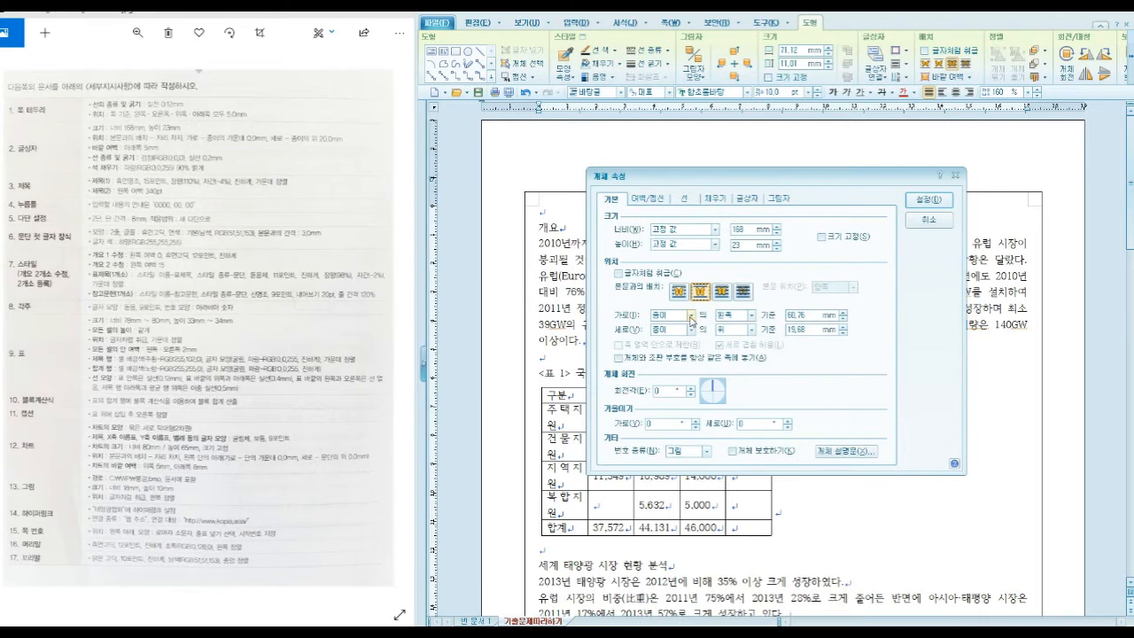
{"action": "left_click", "coordinate": [742, 318]}
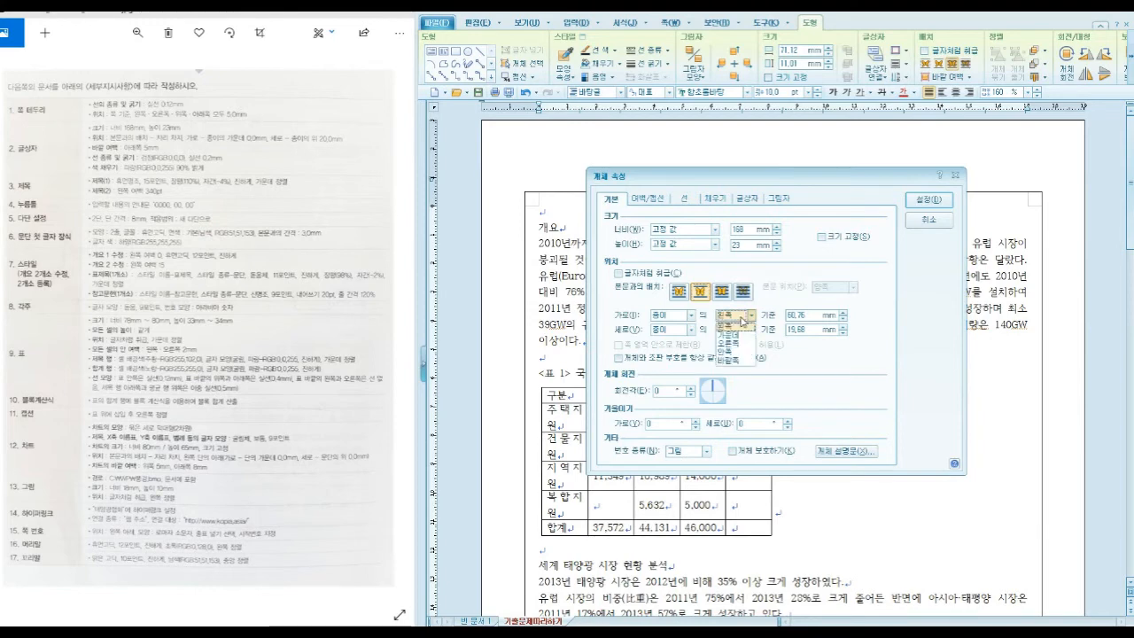
{"action": "left_click", "coordinate": [735, 335]}
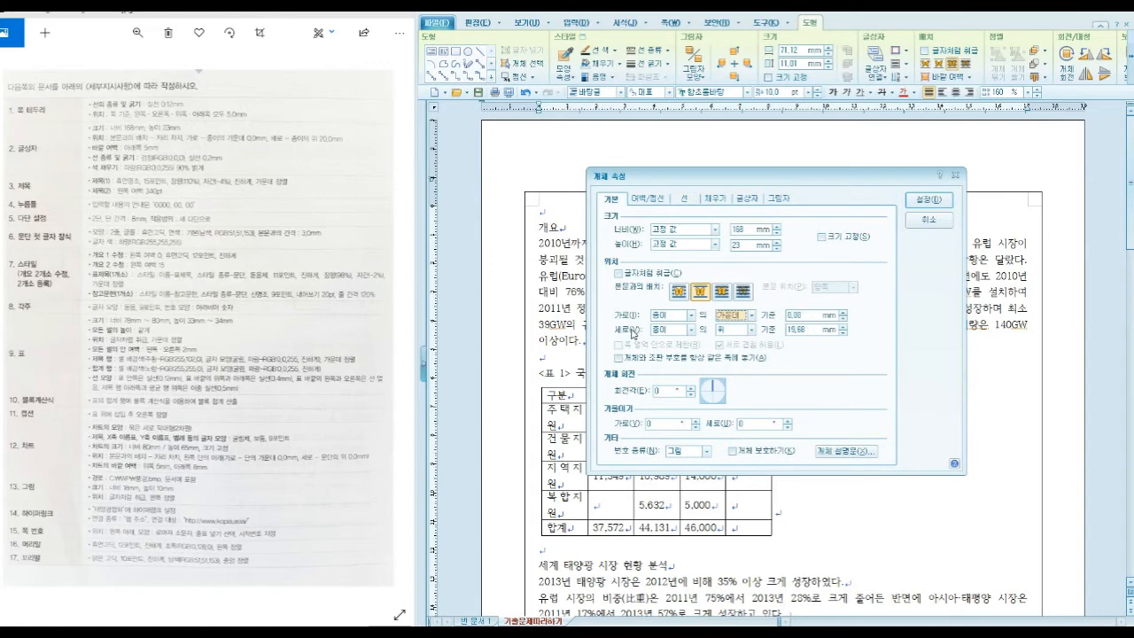
{"action": "left_click", "coordinate": [738, 331]}
{"action": "left_click", "coordinate": [736, 338]}
{"action": "left_click", "coordinate": [810, 330]}
{"action": "type", "text": "20"}
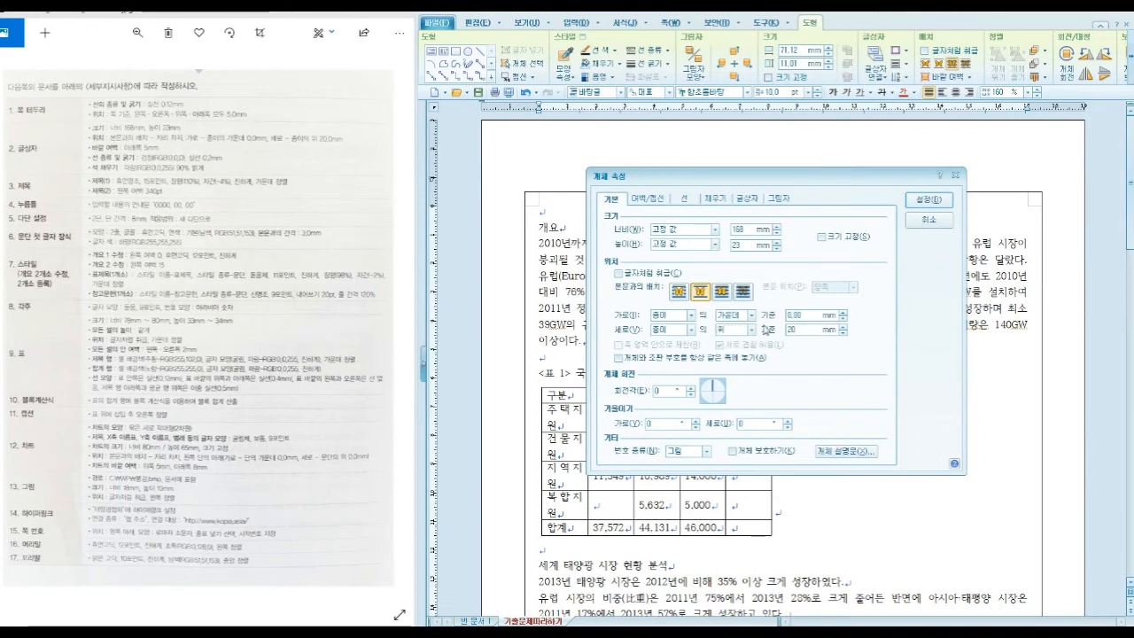
Set the text box's bottom outer margin to 5 mm and its line thickness to 0.2 mm.
{"action": "left_click", "coordinate": [650, 202]}
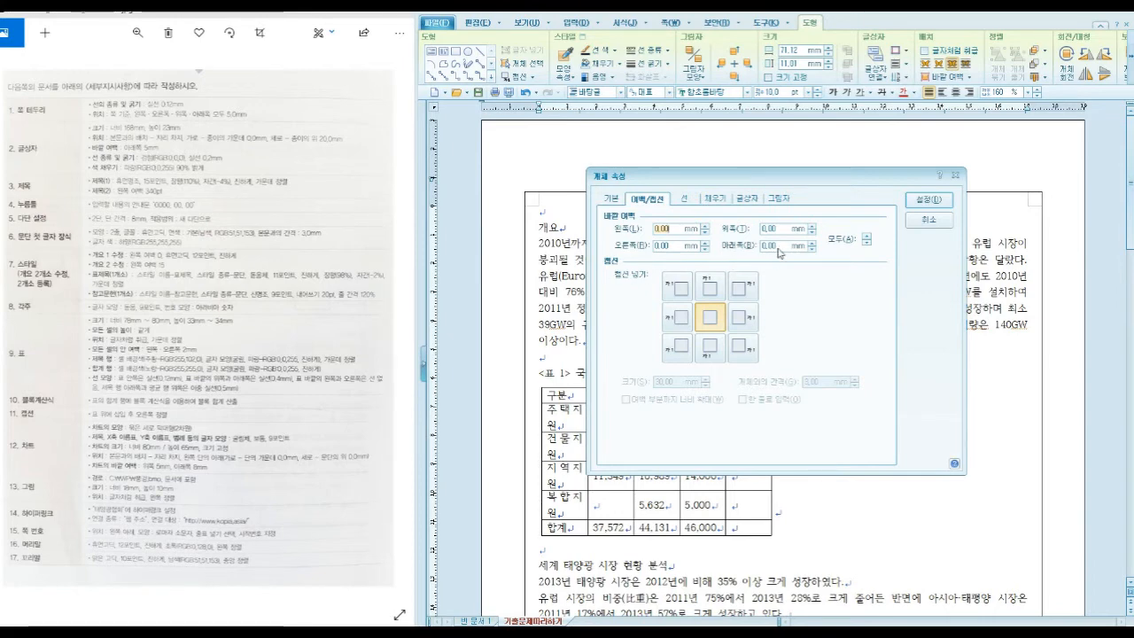
{"action": "type", "text": "5"}
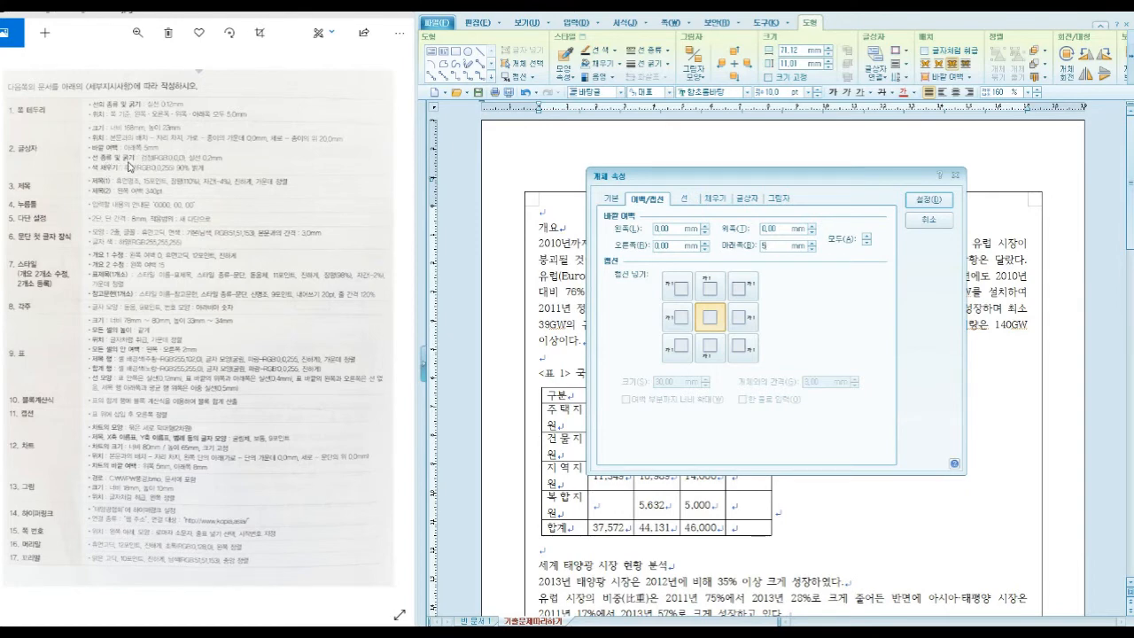
{"action": "left_click", "coordinate": [689, 200]}
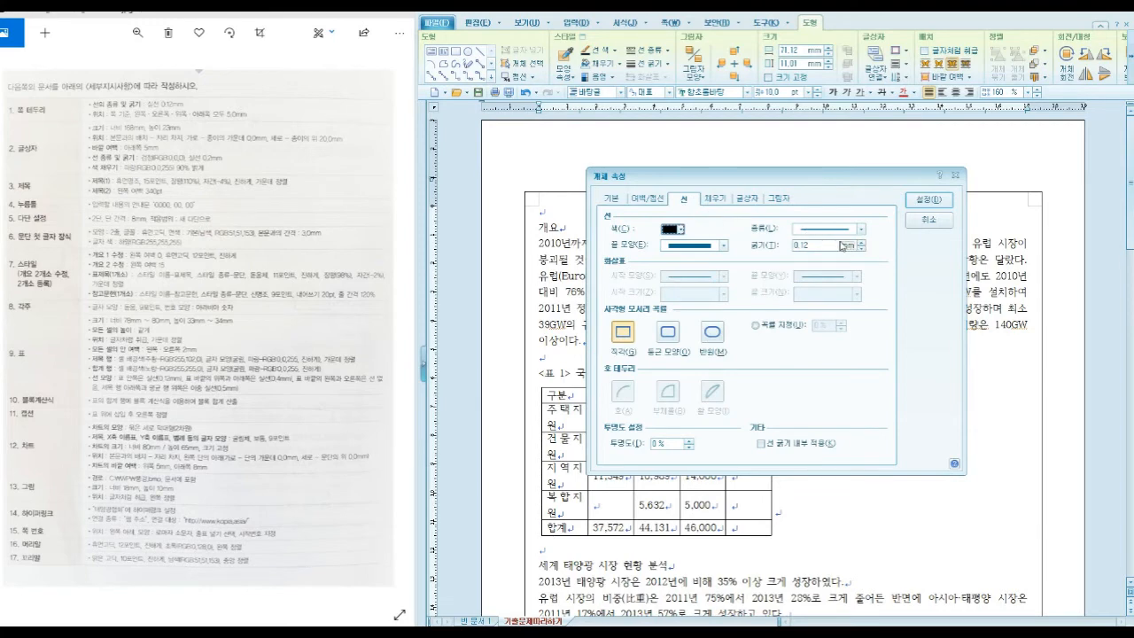
{"action": "left_click", "coordinate": [805, 245]}
{"action": "key", "text": "BackSpace"}
Fill the title text box with the solid colour RGB 0, 0, 255 and apply its object properties.
{"action": "left_click", "coordinate": [716, 199]}
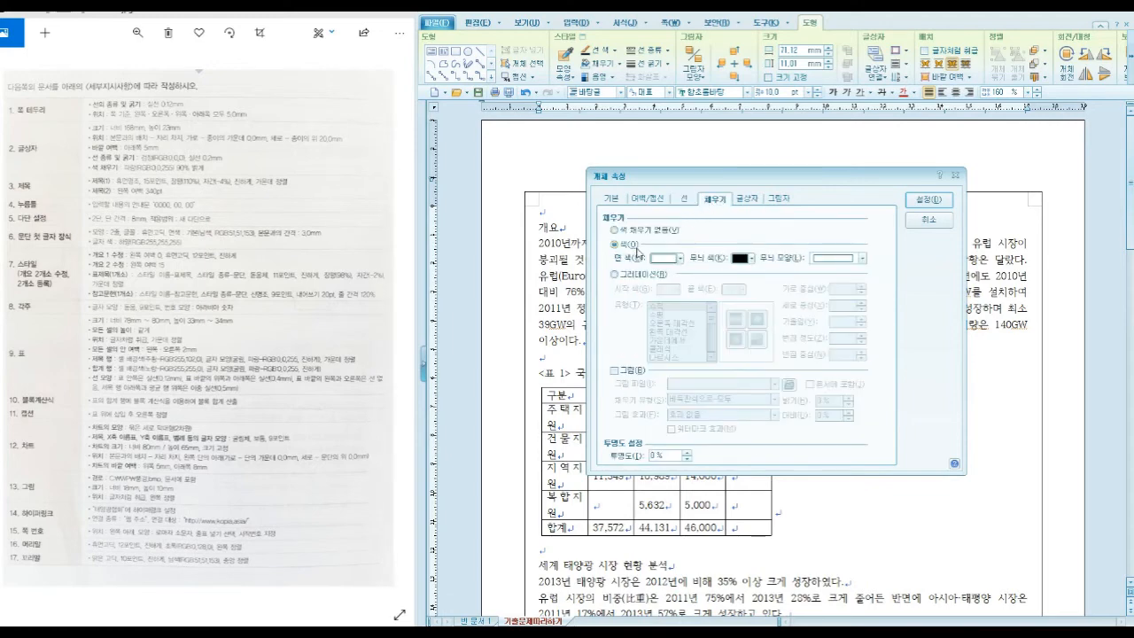
{"action": "left_click", "coordinate": [666, 258]}
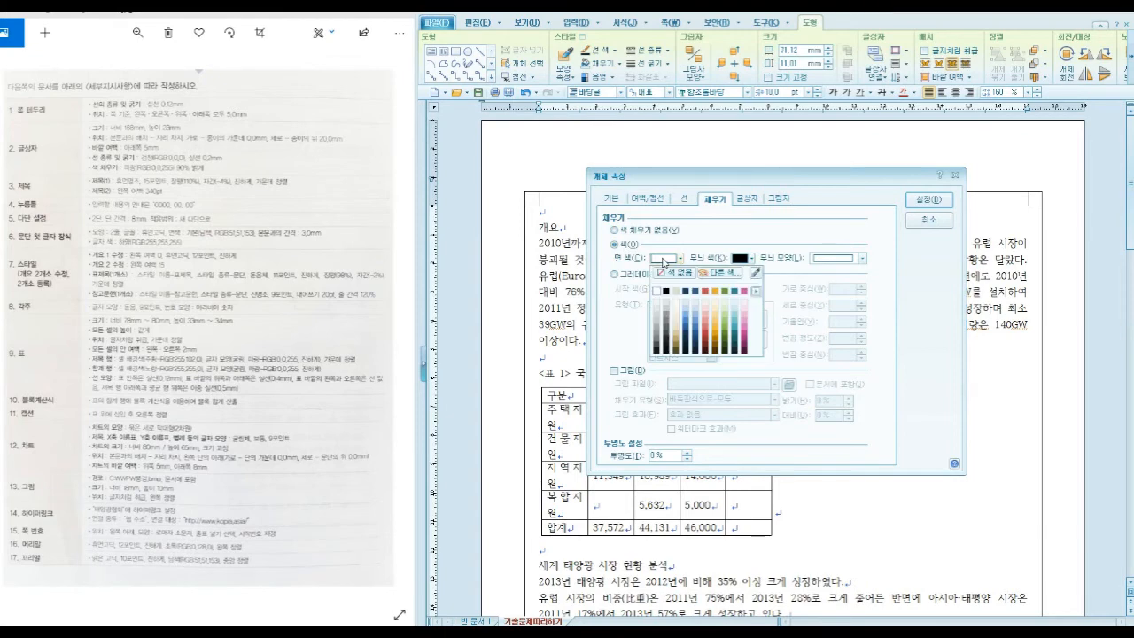
{"action": "left_click", "coordinate": [722, 273]}
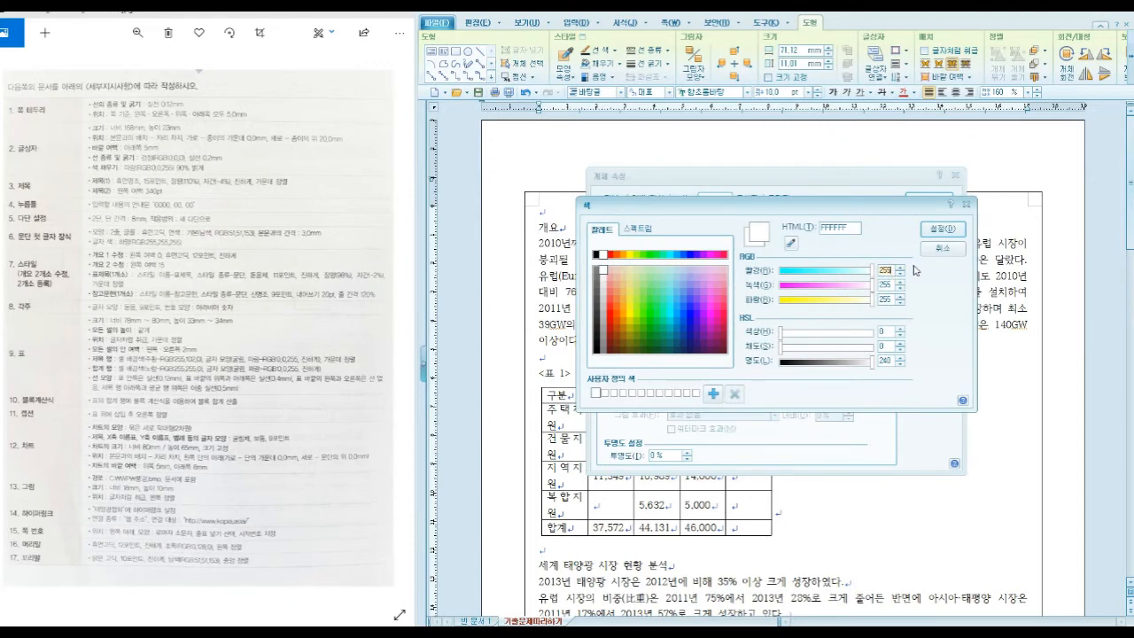
{"action": "type", "text": "0"}
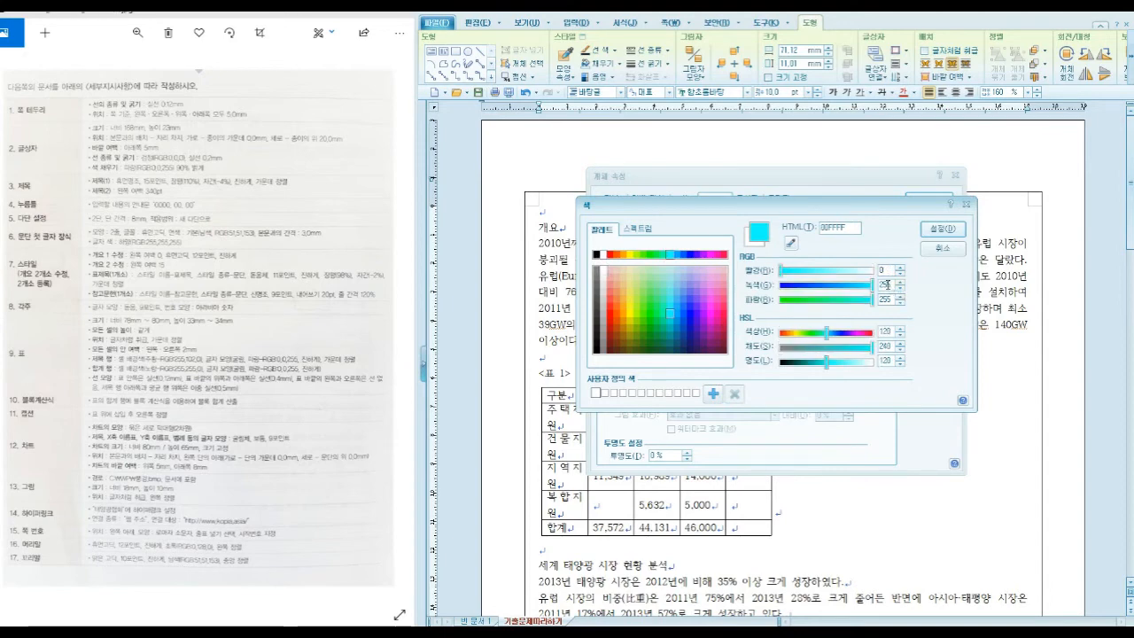
{"action": "type", "text": "0"}
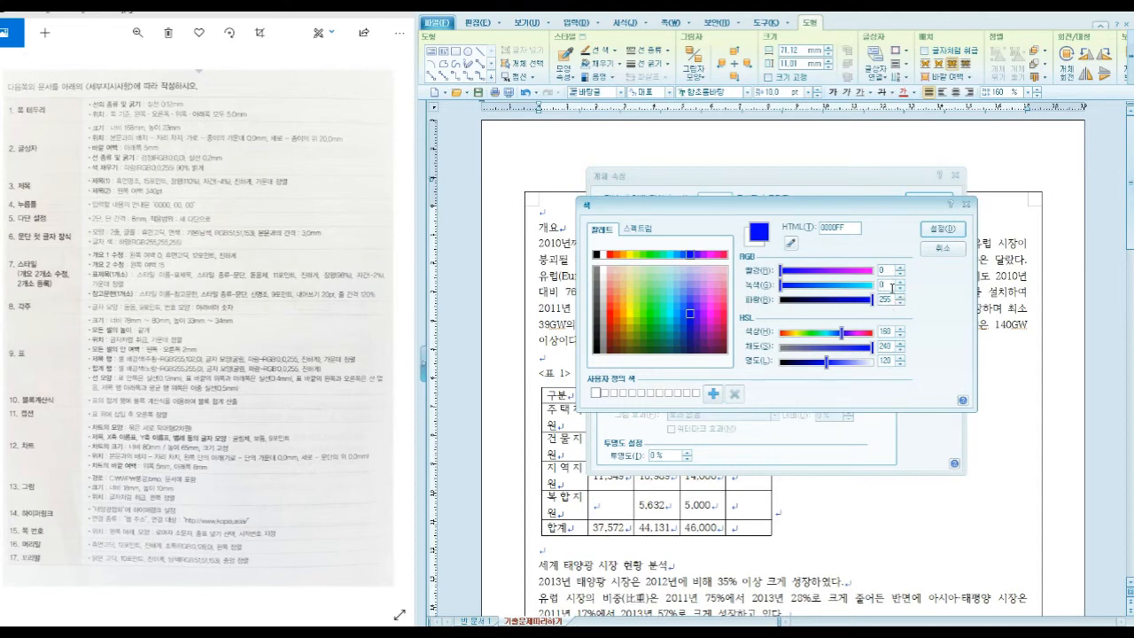
{"action": "left_click", "coordinate": [937, 232]}
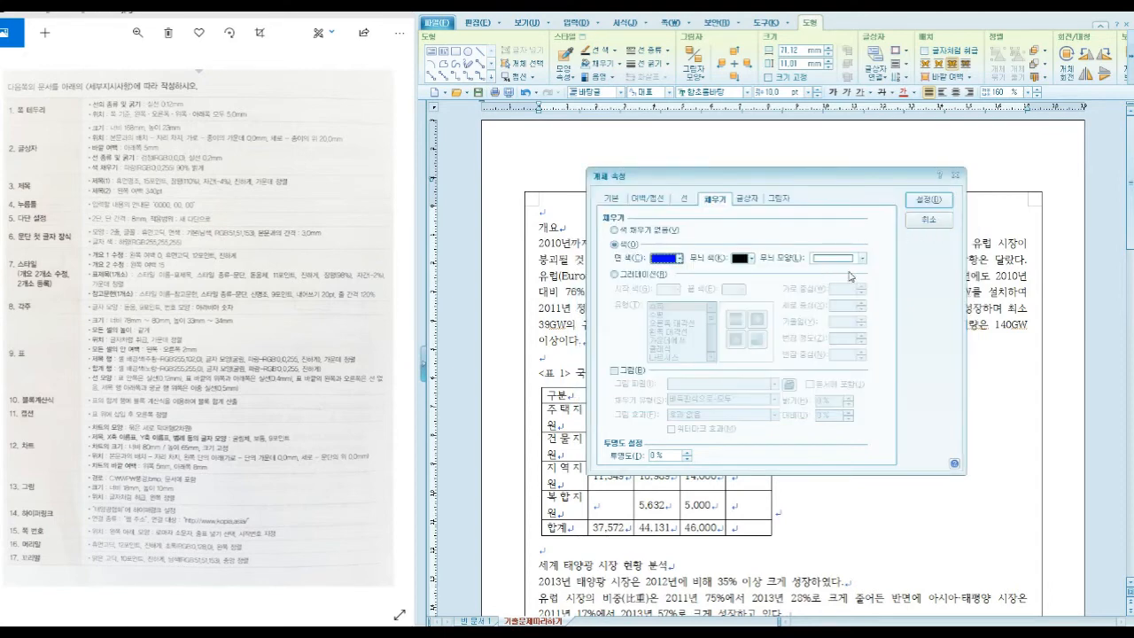
{"action": "left_click", "coordinate": [926, 204]}
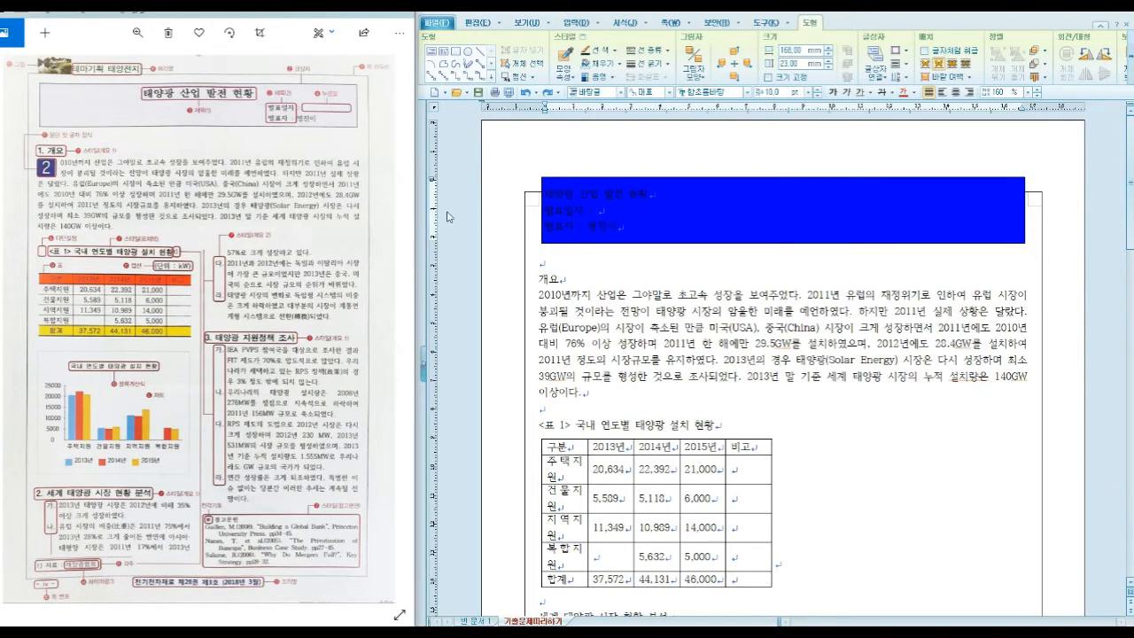
Set the title line 태양광 산업 발전 현황 in the text box to 15 pt in the 휴먼명조 font.
{"action": "left_click", "coordinate": [12, 330]}
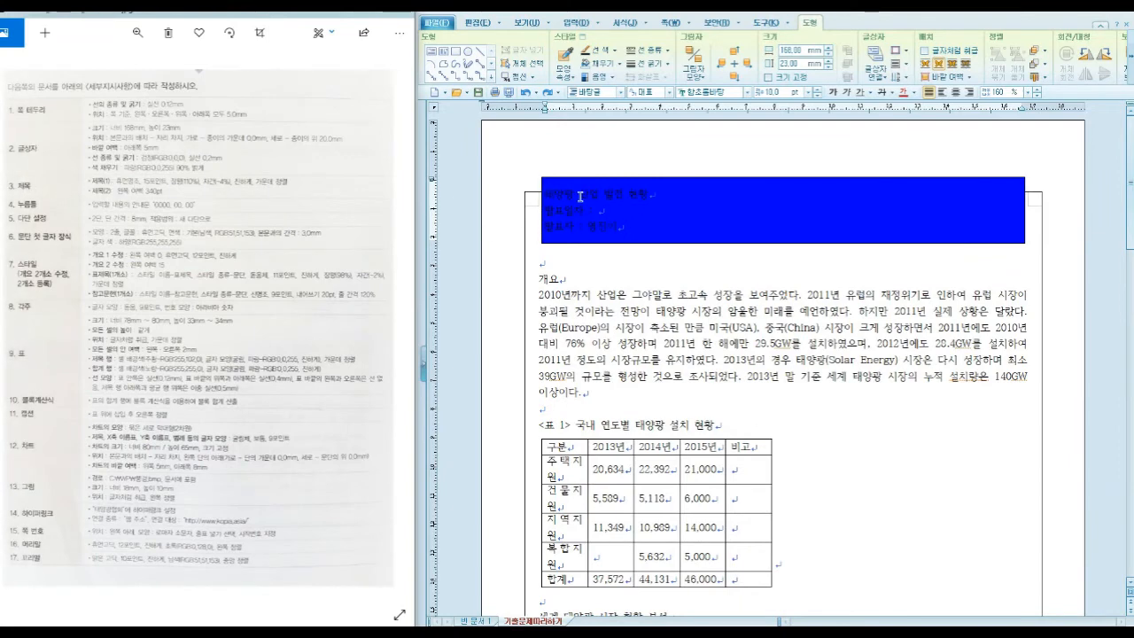
{"action": "left_click_drag", "start_coordinate": [546, 193], "coordinate": [649, 196]}
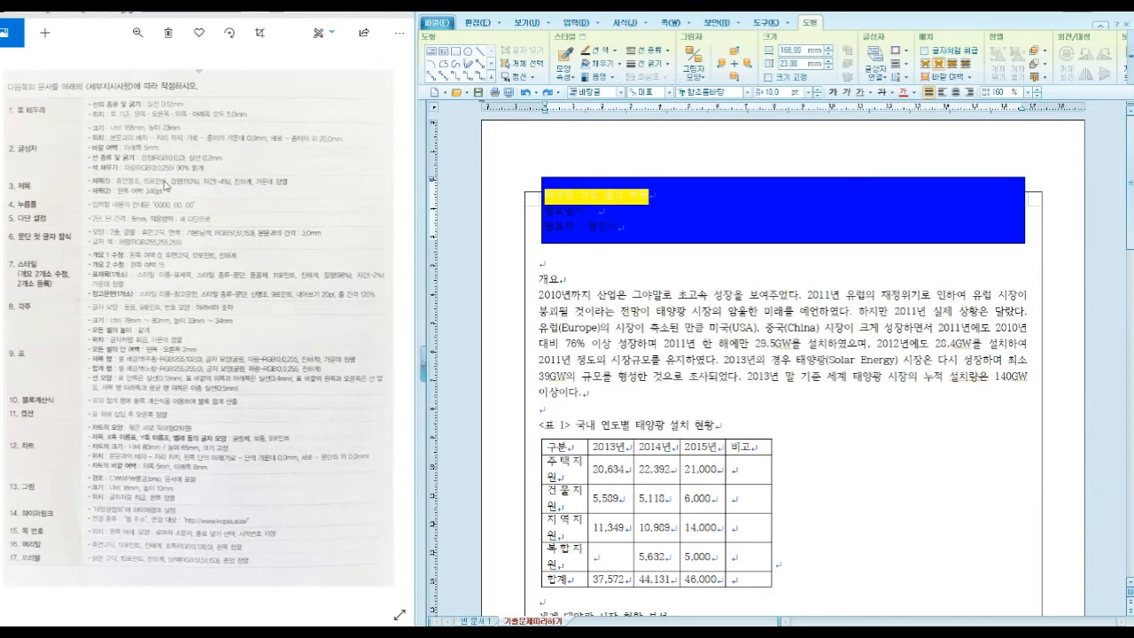
{"action": "key", "text": "alt+l"}
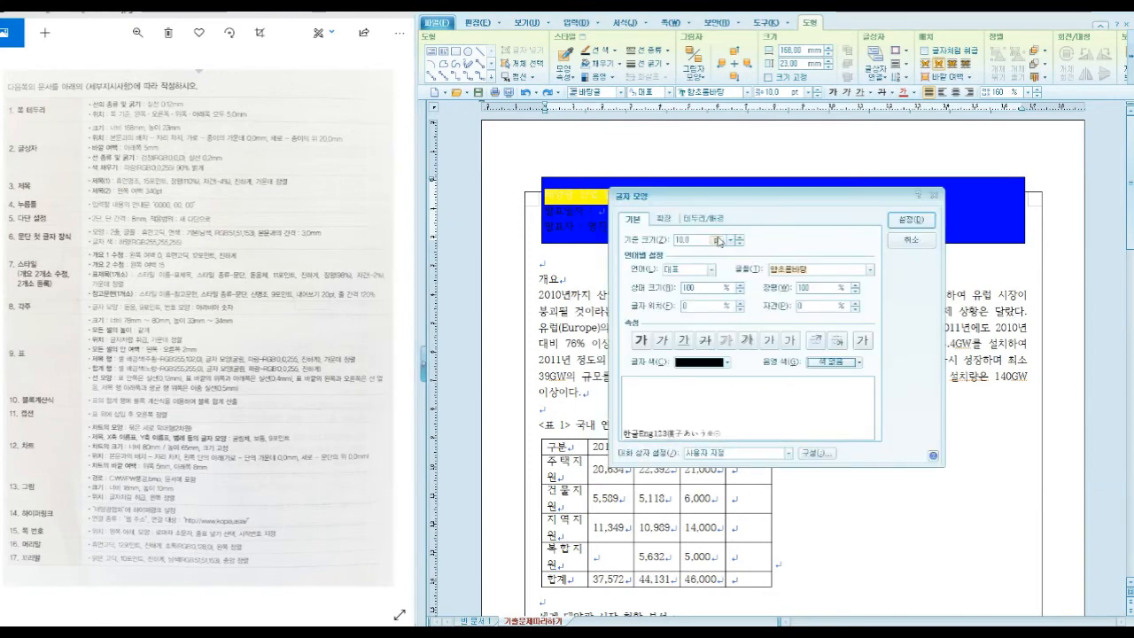
{"action": "left_click_drag", "start_coordinate": [697, 239], "coordinate": [659, 238]}
{"action": "type", "text": "15"}
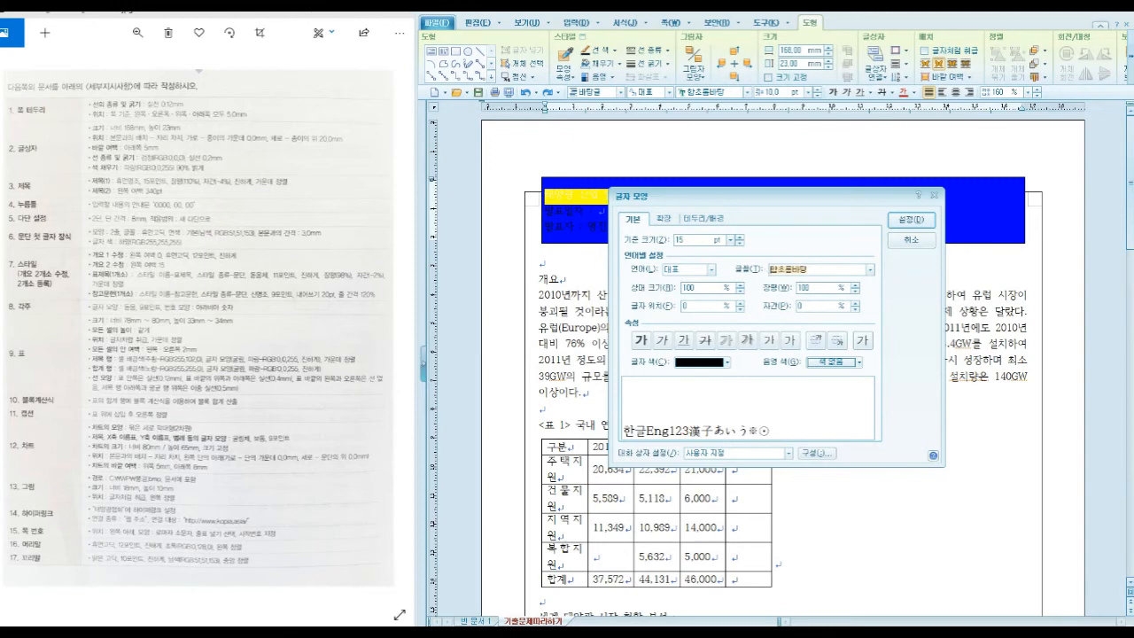
{"action": "left_click", "coordinate": [767, 270]}
{"action": "type", "text": "휴먼명조"}
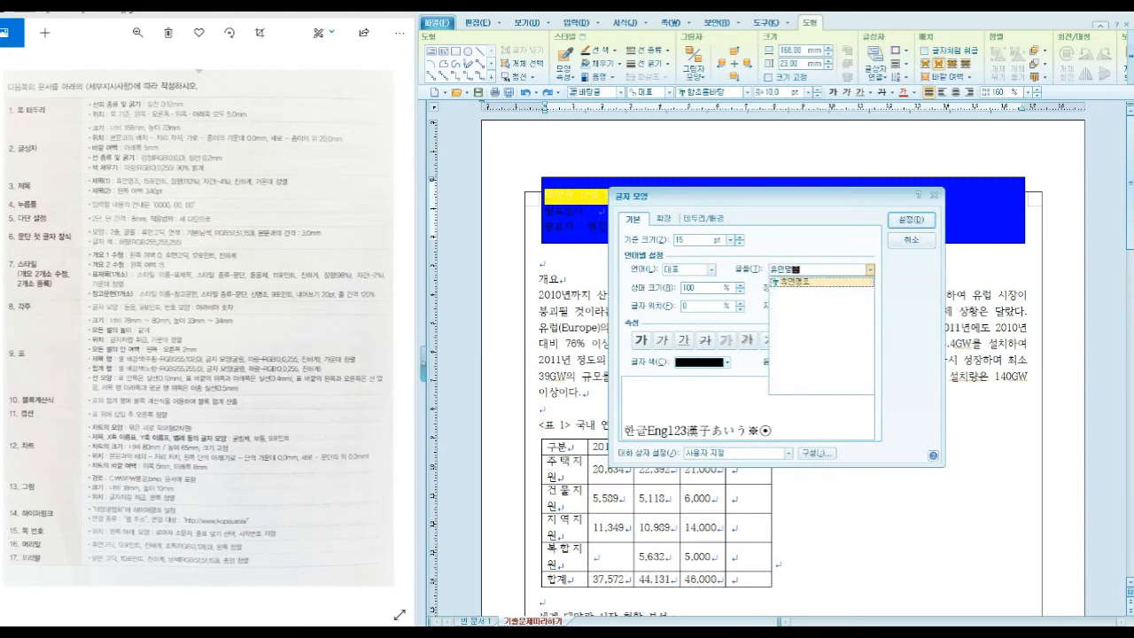
{"action": "key", "text": "Return"}
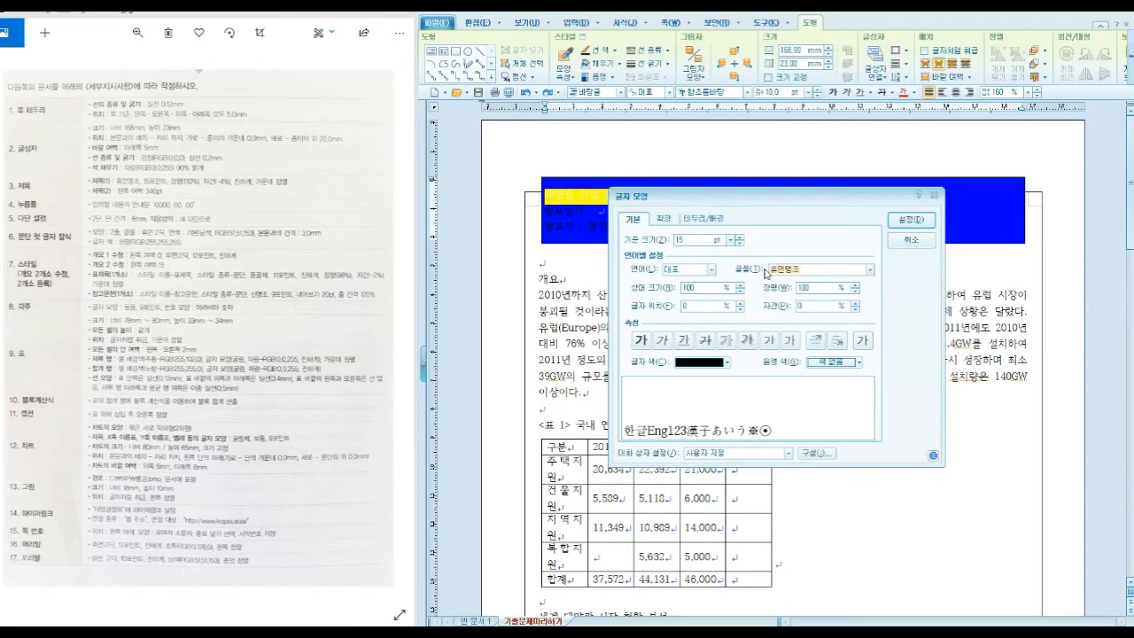
Give the title line a character width of 110%, a spacing of -4% and bold, and centre it.
{"action": "left_click_drag", "start_coordinate": [828, 288], "coordinate": [780, 295]}
{"action": "type", "text": "110"}
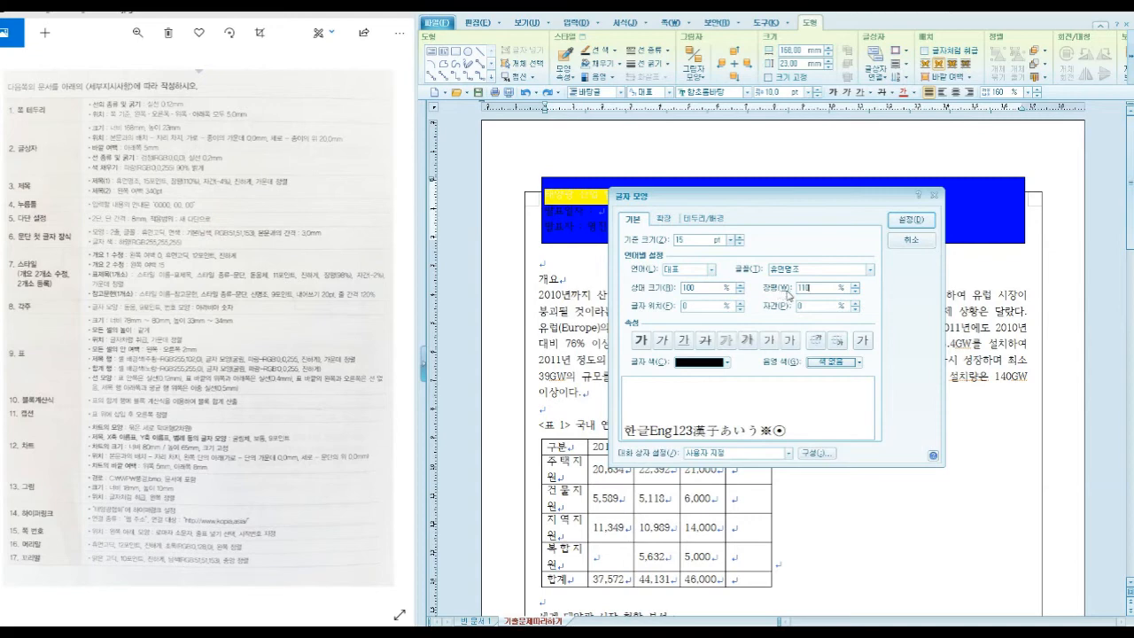
{"action": "left_click", "coordinate": [855, 310]}
{"action": "left_click", "coordinate": [856, 310]}
{"action": "left_click", "coordinate": [856, 310]}
{"action": "left_click", "coordinate": [856, 310]}
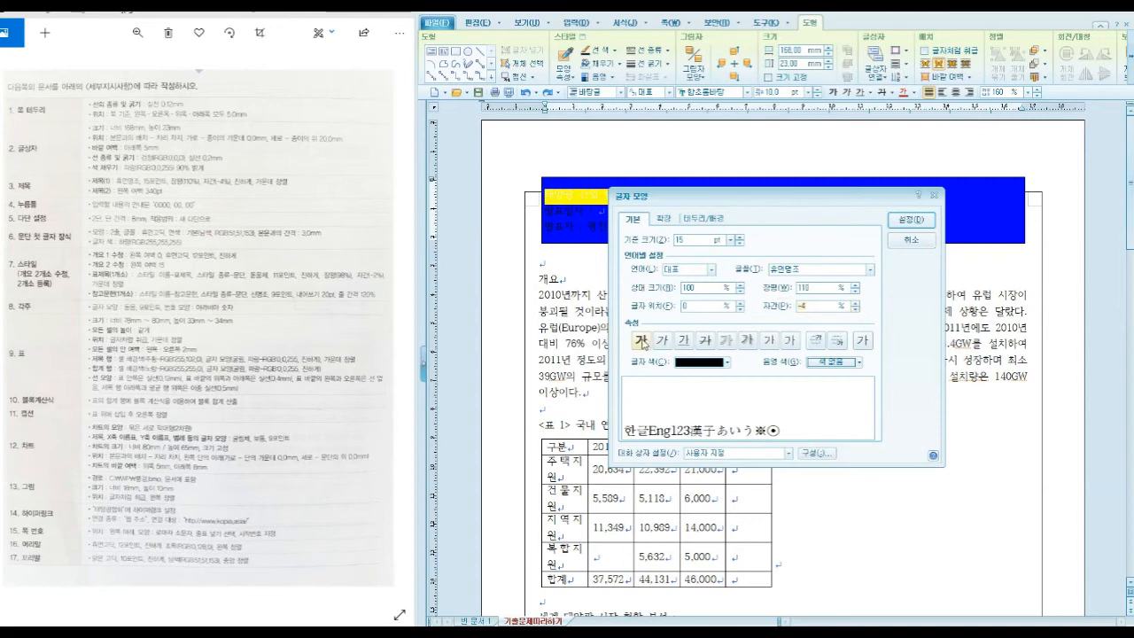
{"action": "left_click", "coordinate": [640, 340]}
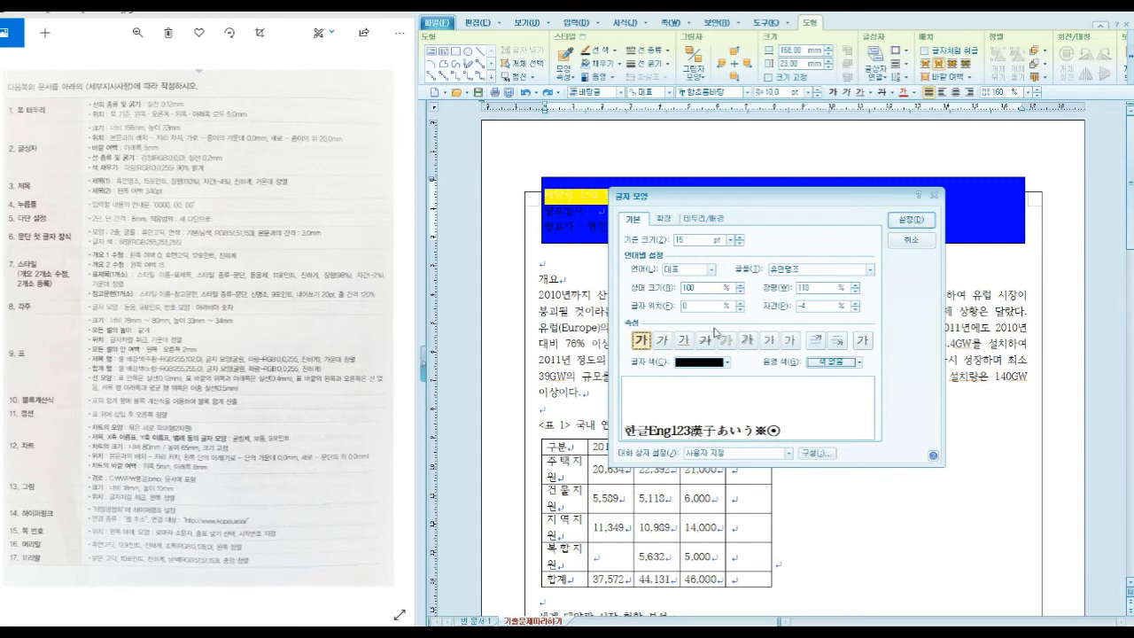
{"action": "left_click", "coordinate": [911, 217]}
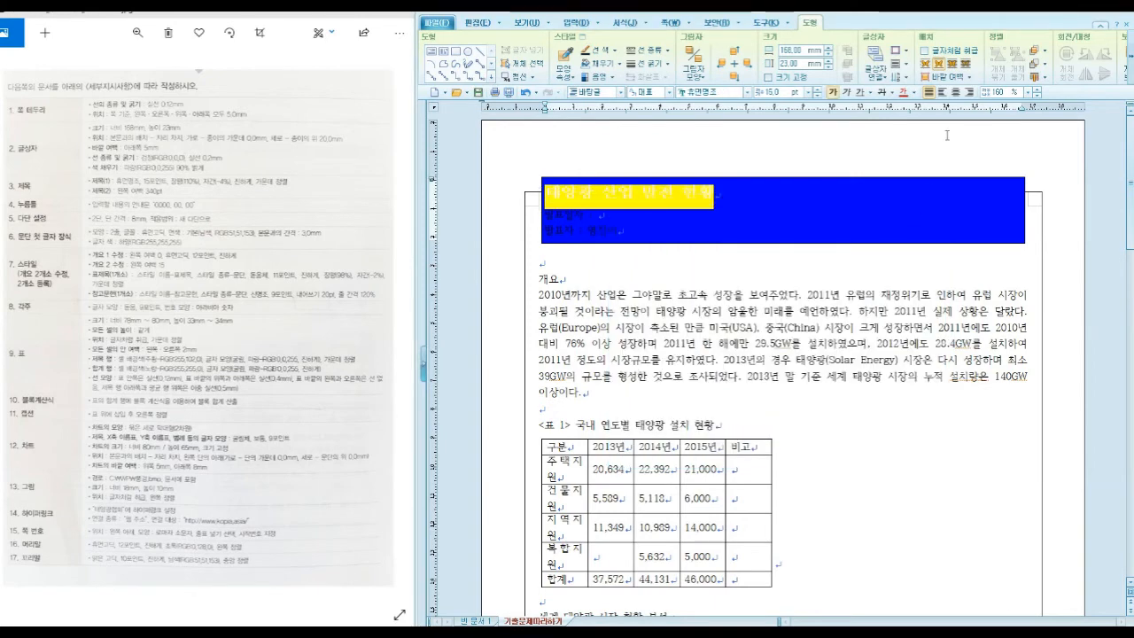
{"action": "left_click", "coordinate": [956, 92]}
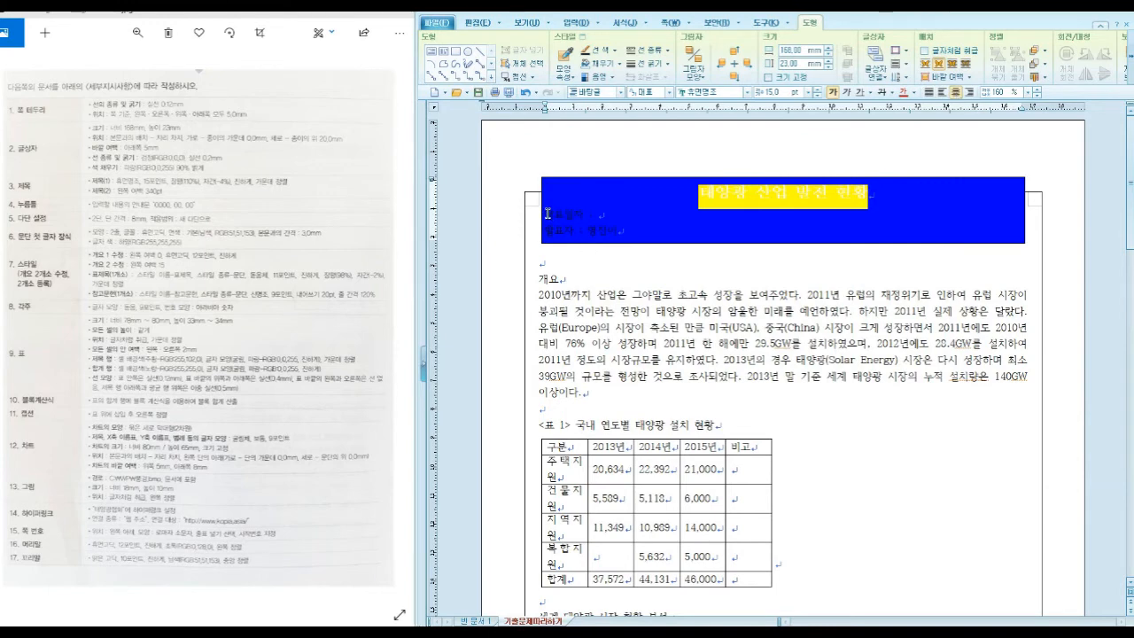
Set the left paragraph margin of the 발표일자 and 발표자 lines in the text box to 340 pt.
{"action": "left_click_drag", "start_coordinate": [547, 213], "coordinate": [623, 232]}
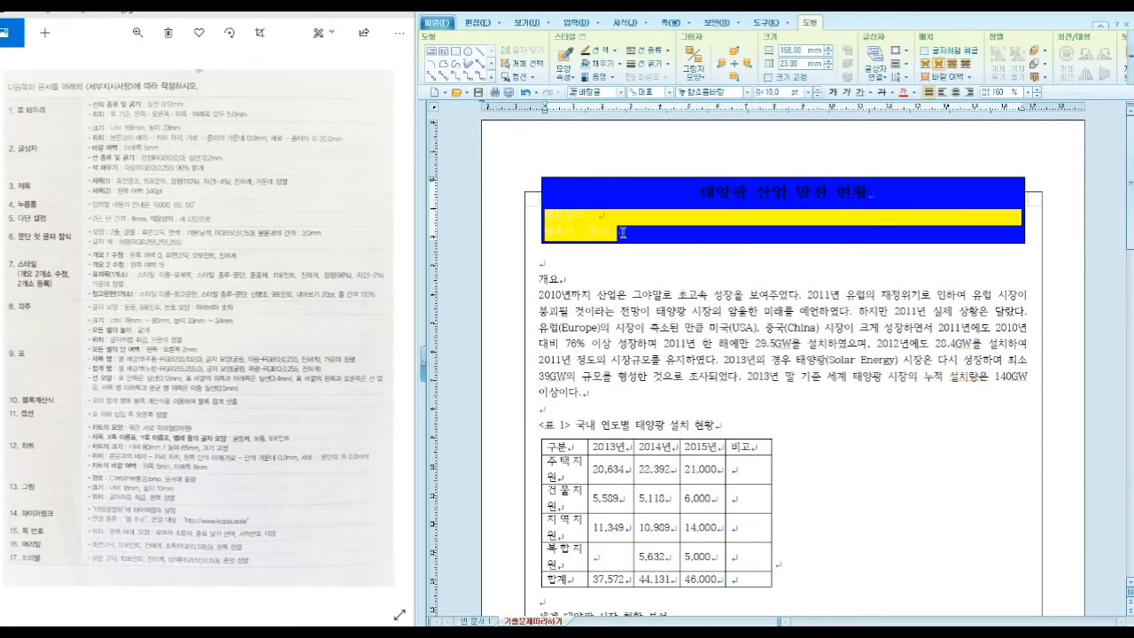
{"action": "key", "text": "alt+t"}
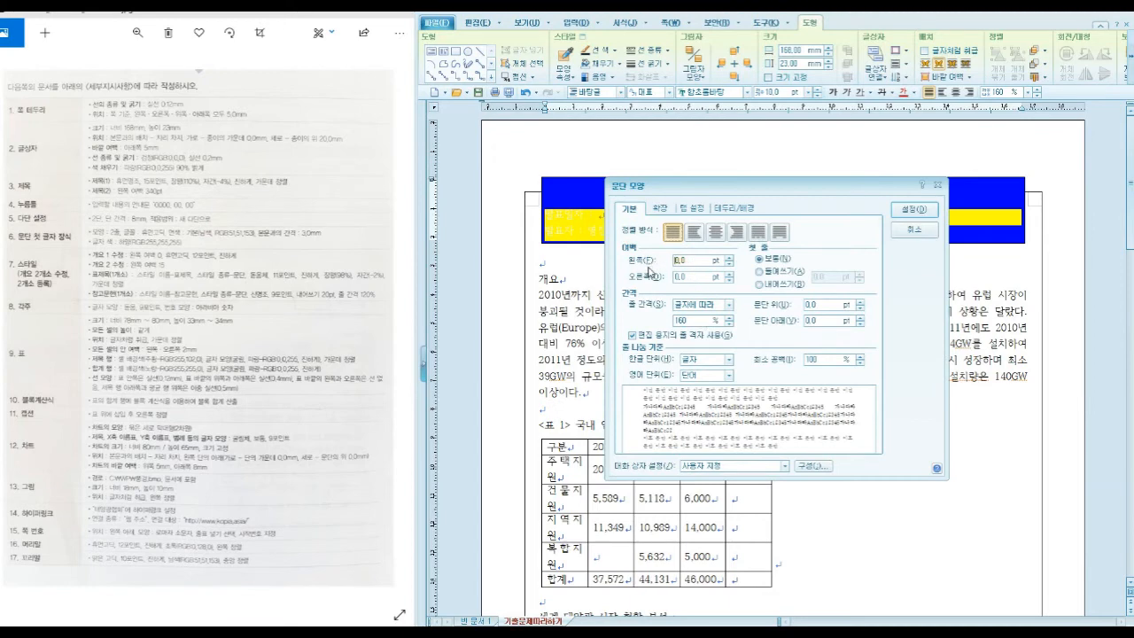
{"action": "type", "text": "340"}
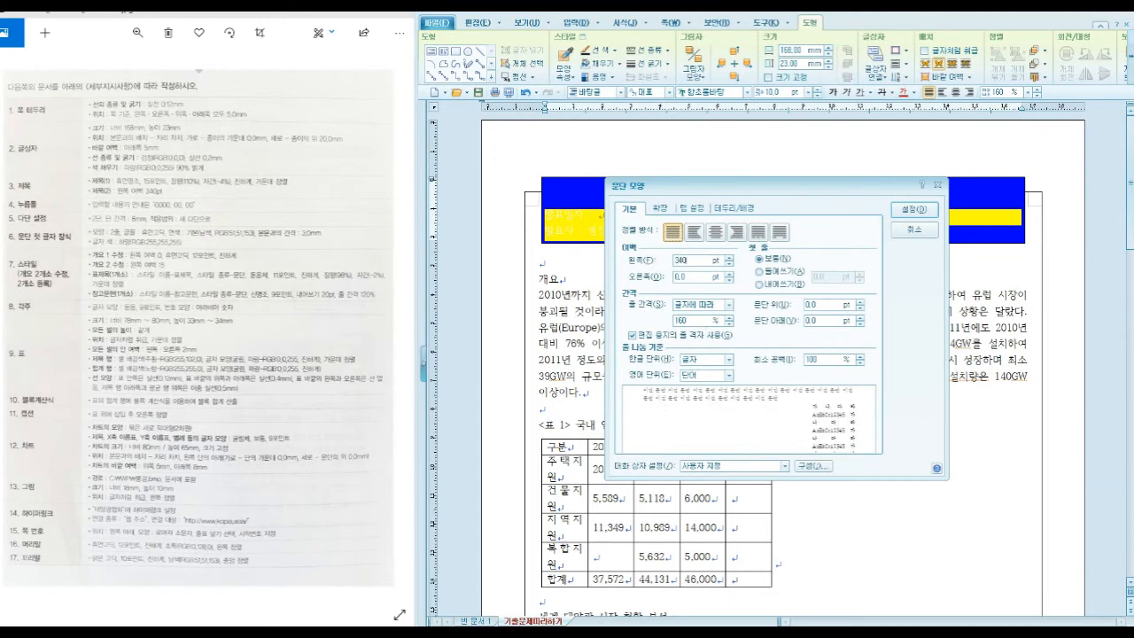
{"action": "left_click", "coordinate": [915, 210]}
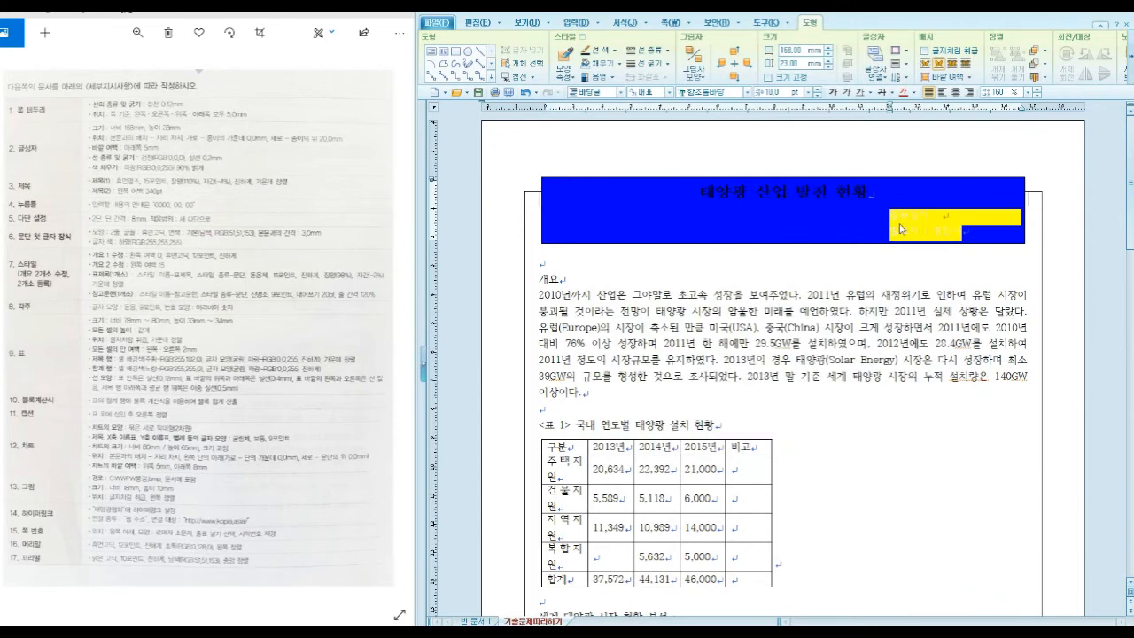
Insert a 누름틀 field with the guide text 0000. 00. 00 after 발표일자 in the text box.
{"action": "left_click", "coordinate": [949, 218]}
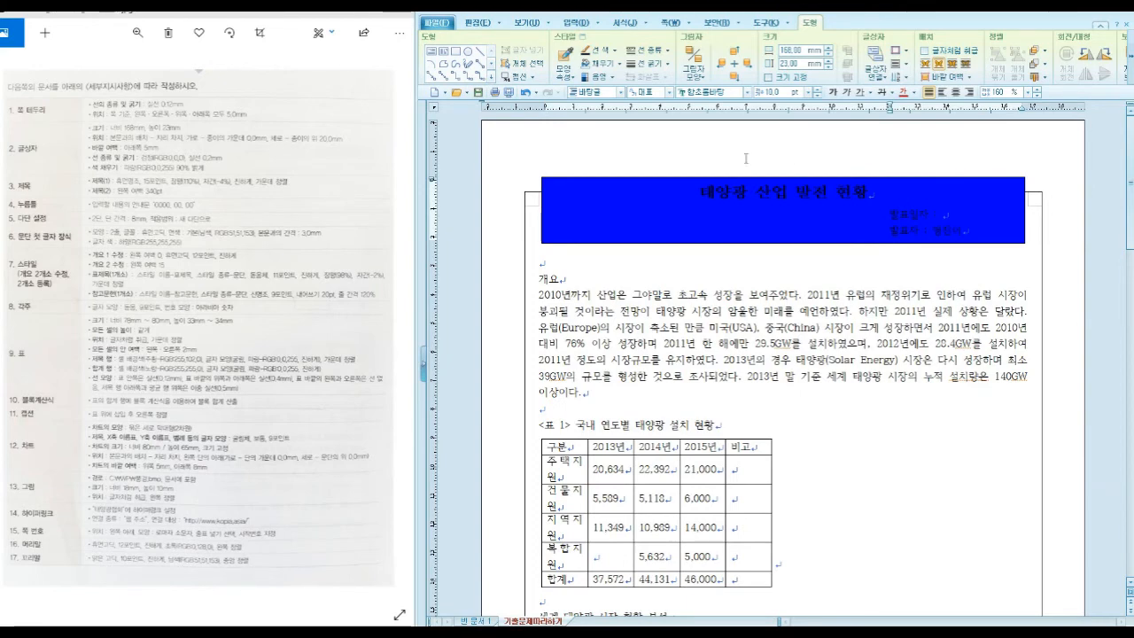
{"action": "left_click", "coordinate": [596, 25]}
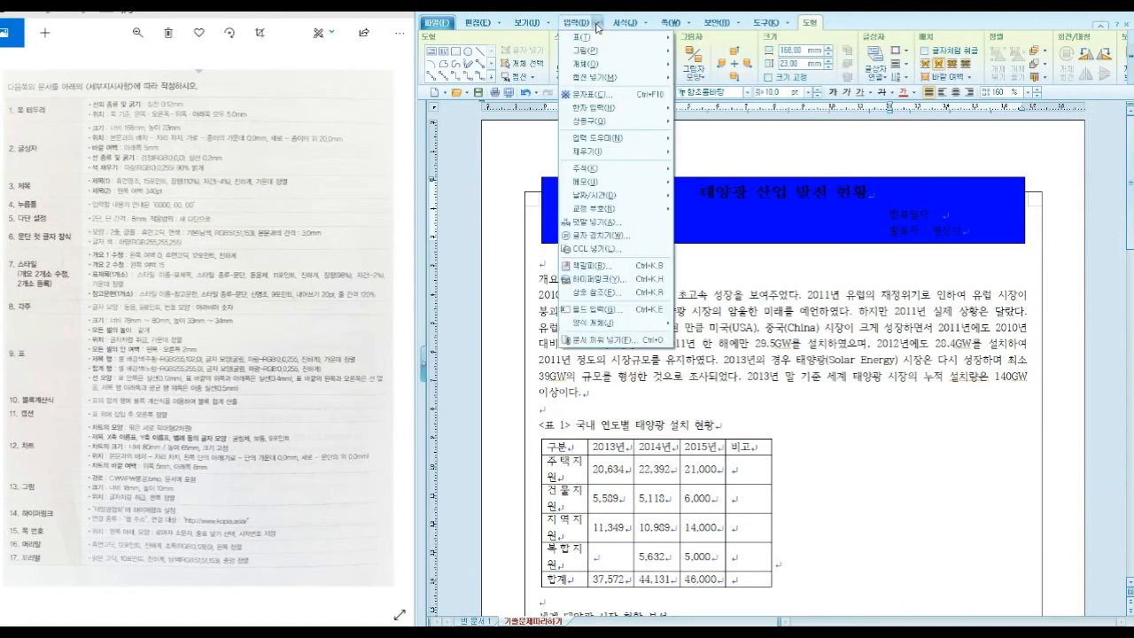
{"action": "left_click", "coordinate": [648, 311]}
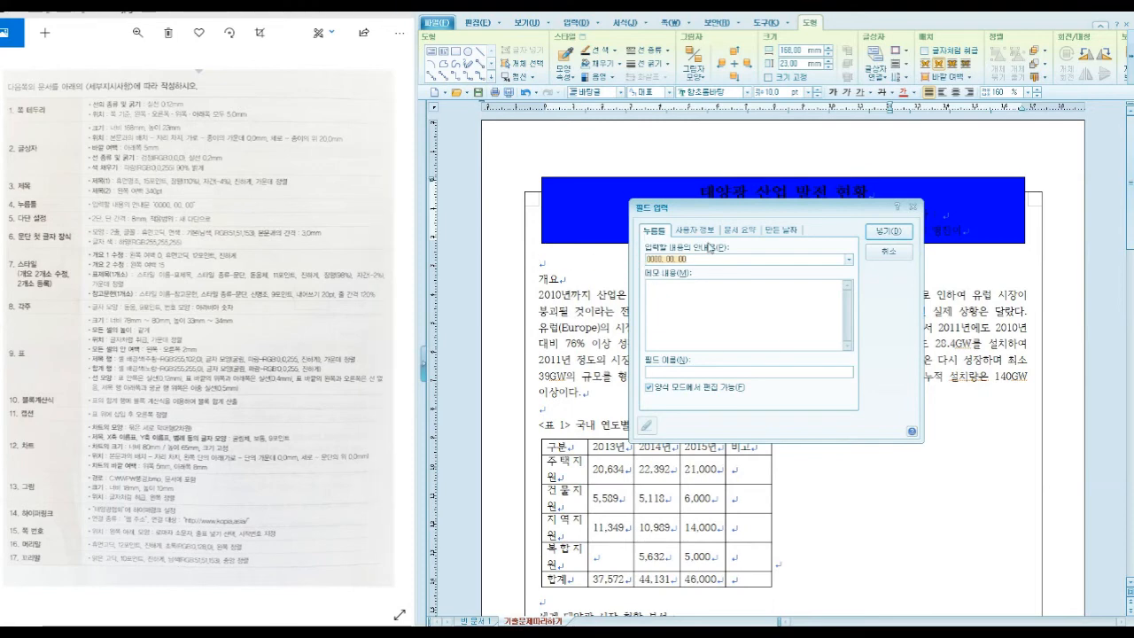
{"action": "left_click", "coordinate": [897, 231]}
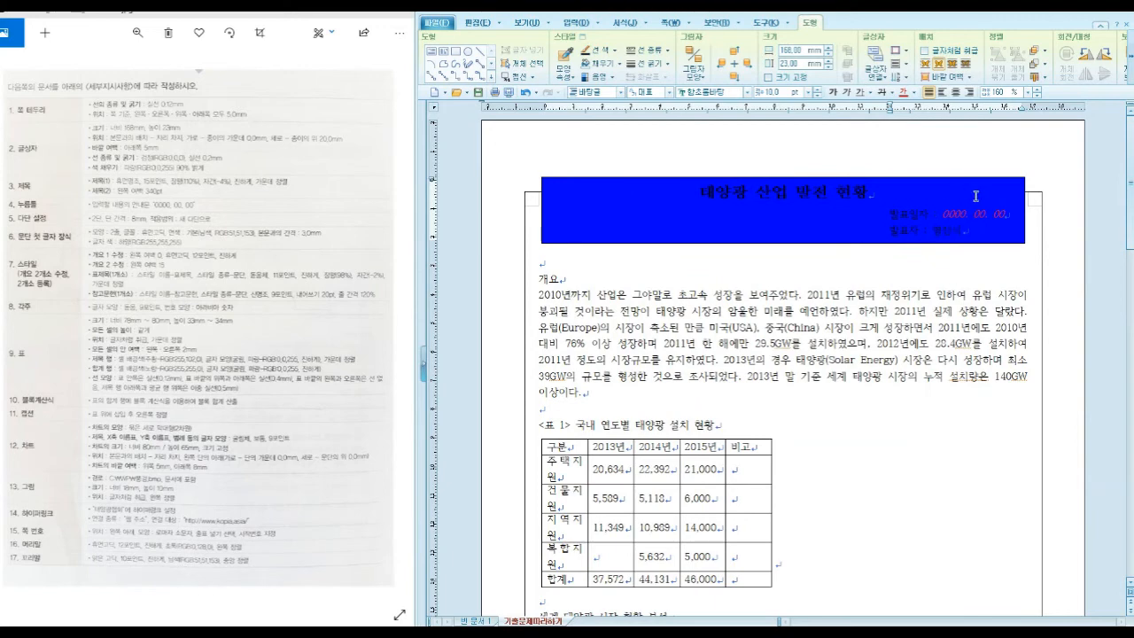
Lay out the text from the <표 1> caption onward in two equal columns 8 mm apart, applied as 새 다단으로.
{"action": "left_click", "coordinate": [766, 284]}
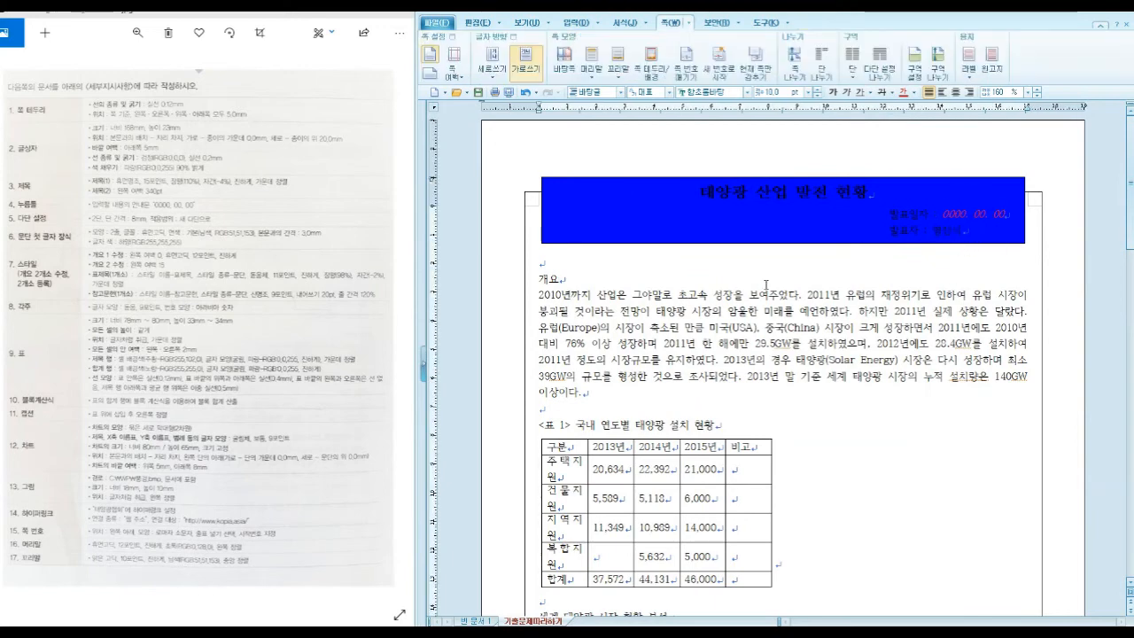
{"action": "scroll", "coordinate": [766, 285], "scroll_direction": "down", "scroll_amount": 3}
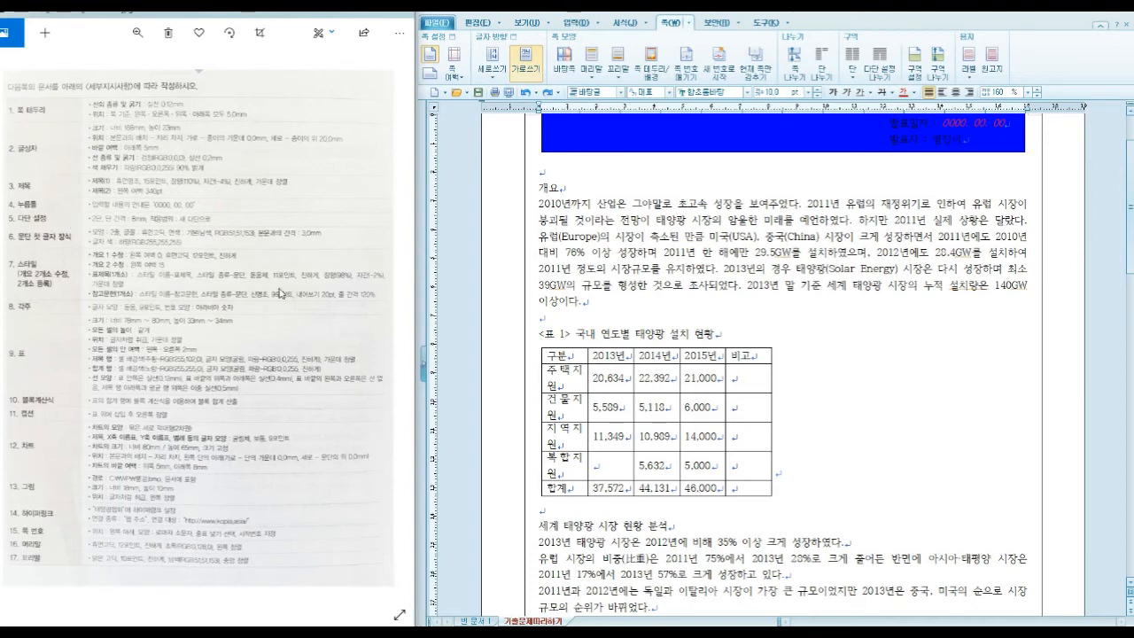
{"action": "left_click", "coordinate": [386, 329]}
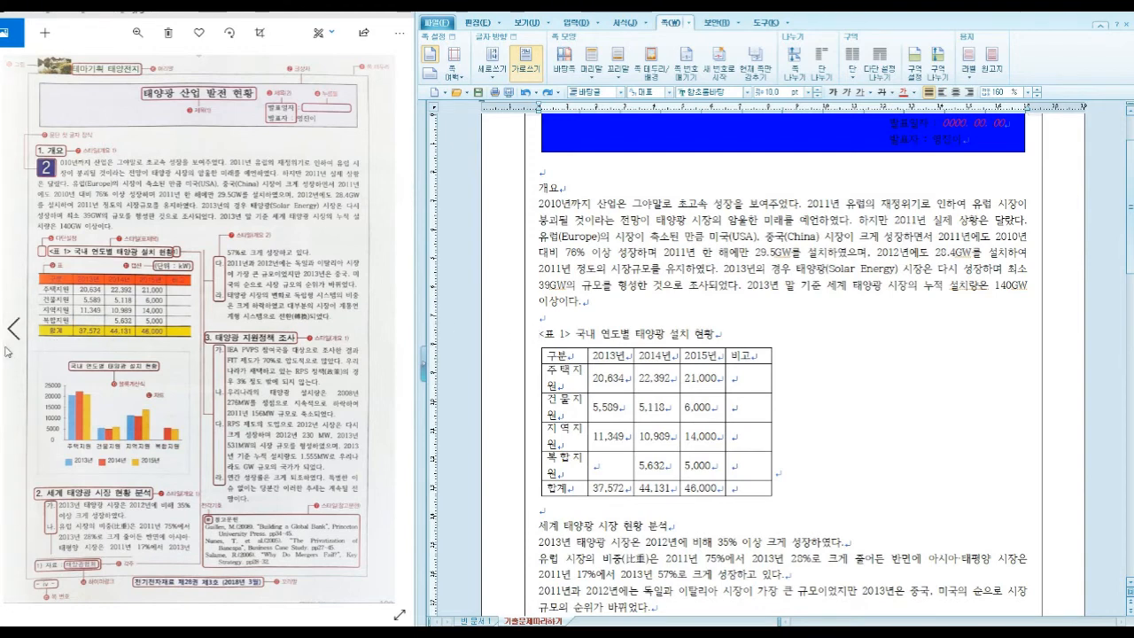
{"action": "left_click", "coordinate": [16, 330]}
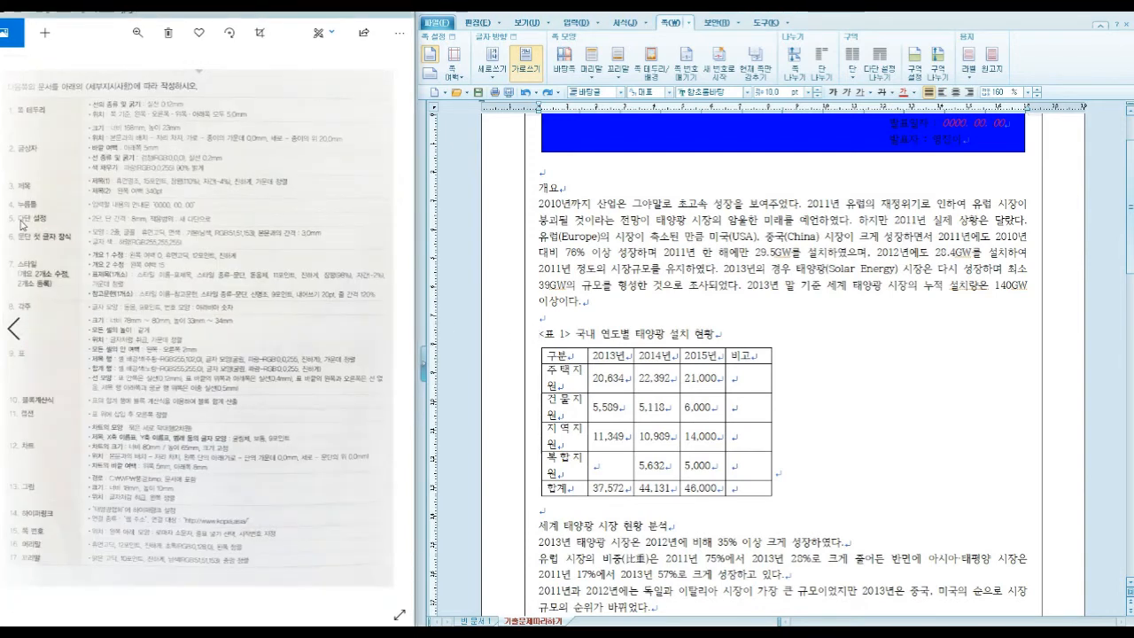
{"action": "left_click", "coordinate": [689, 30]}
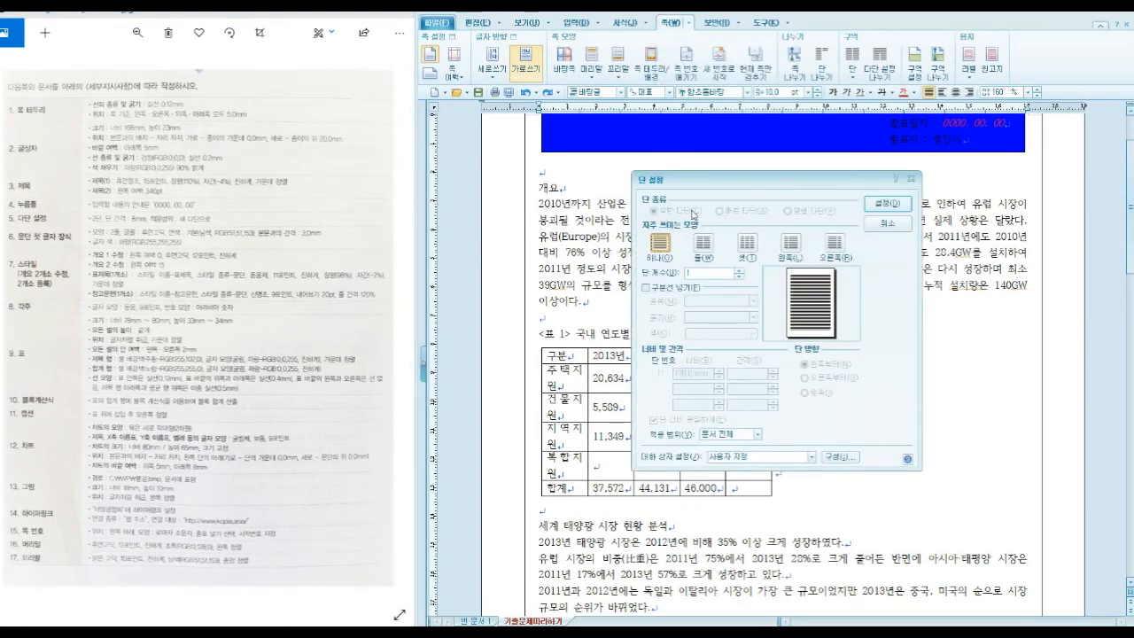
{"action": "left_click", "coordinate": [704, 244]}
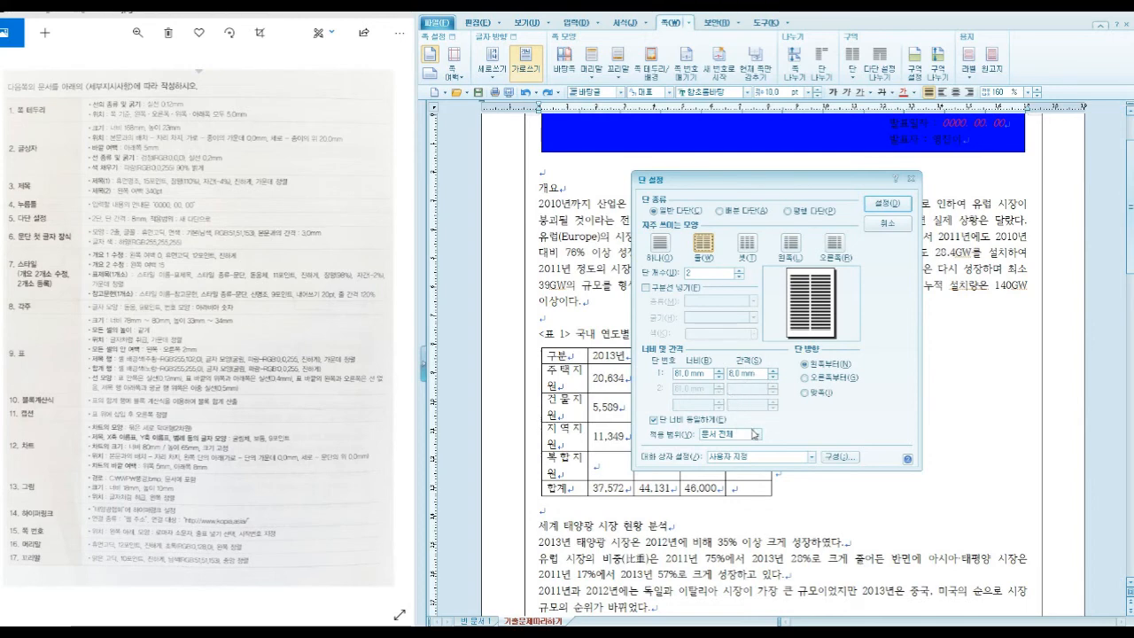
{"action": "left_click", "coordinate": [745, 441]}
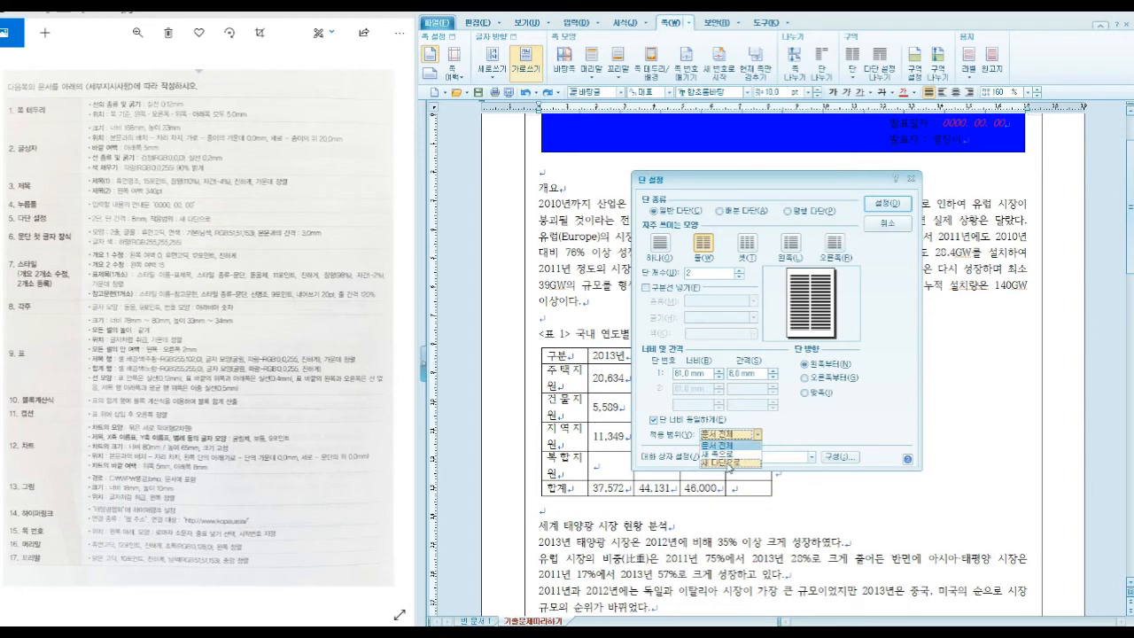
{"action": "left_click", "coordinate": [730, 462]}
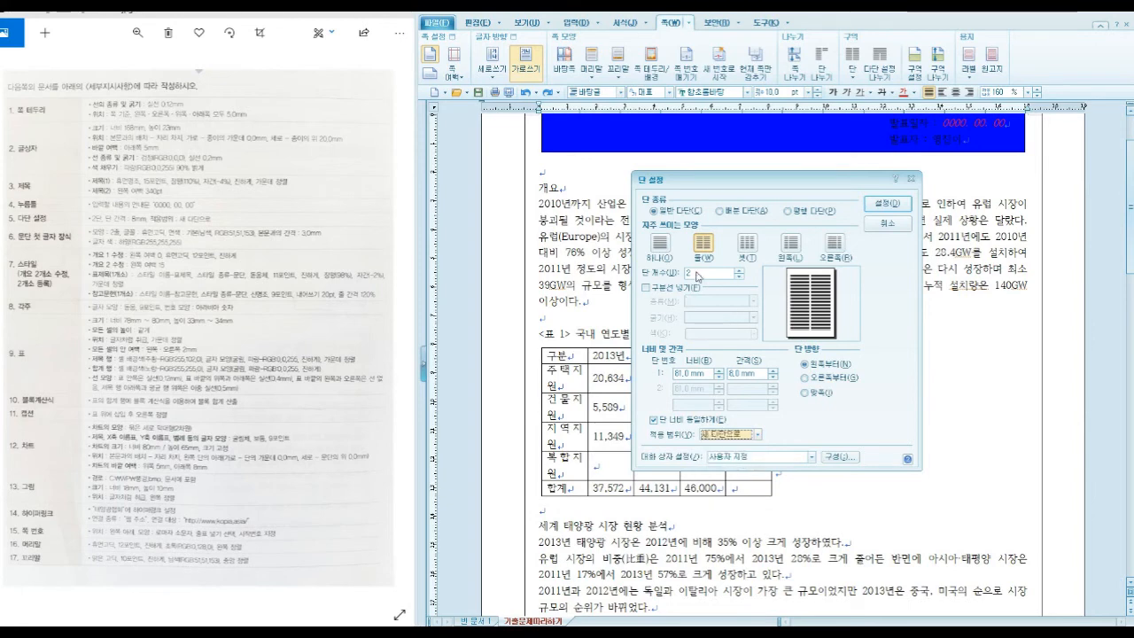
{"action": "left_click", "coordinate": [885, 204]}
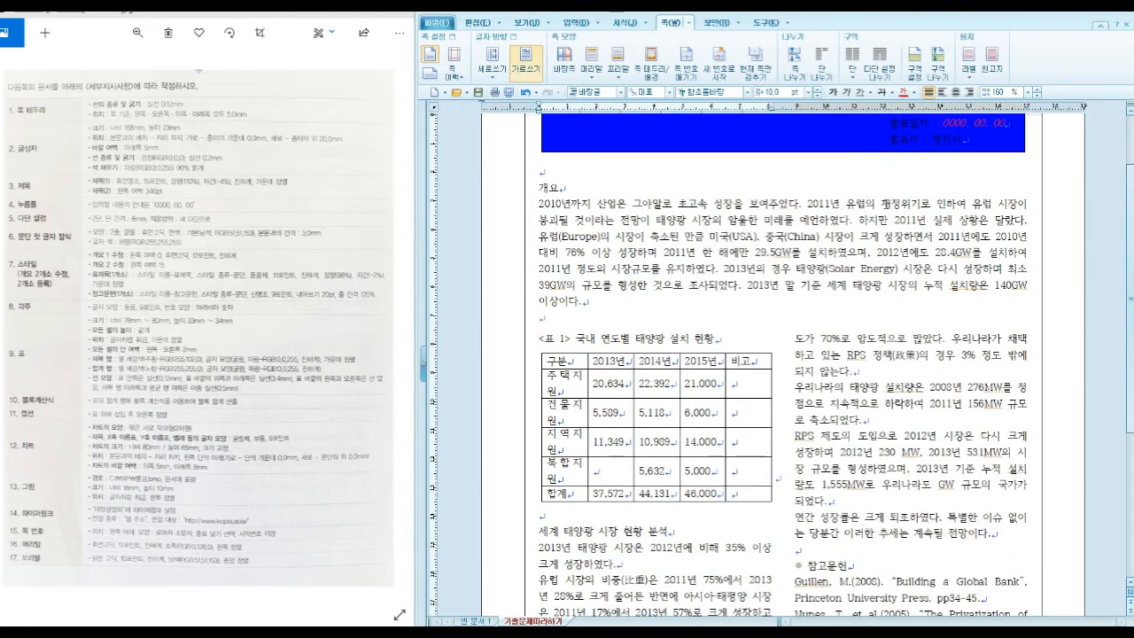
Check the exam instructions and set up a 문단 첫 글자 장식 for the paragraph under 개요, using the 2줄 shape and 휴먼고딕 font.
{"action": "left_click", "coordinate": [385, 329]}
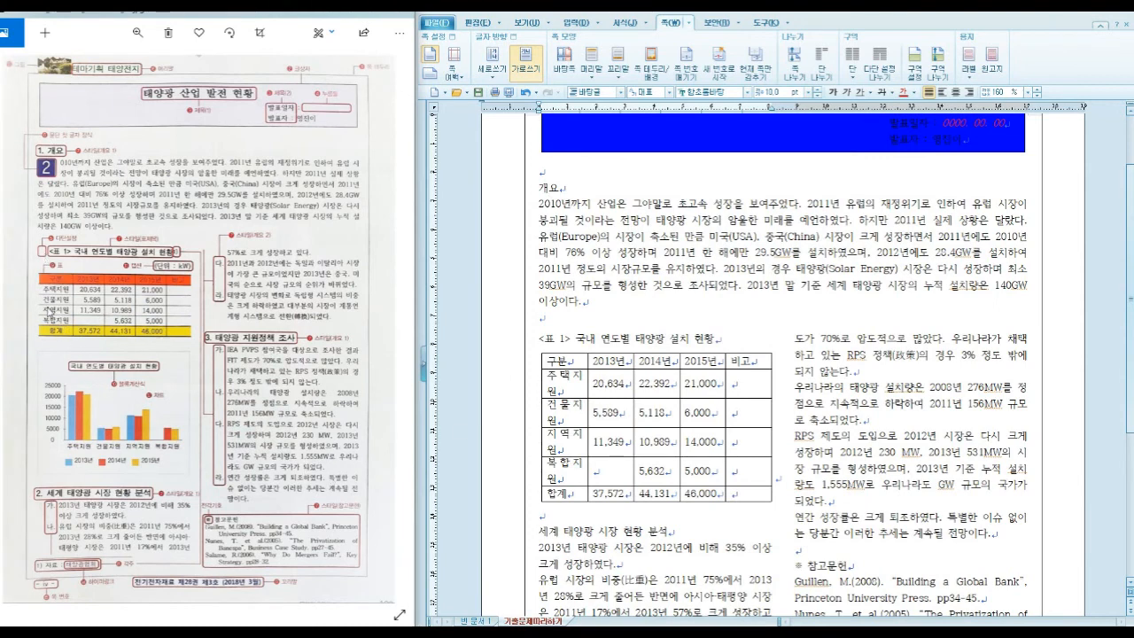
{"action": "left_click", "coordinate": [19, 330]}
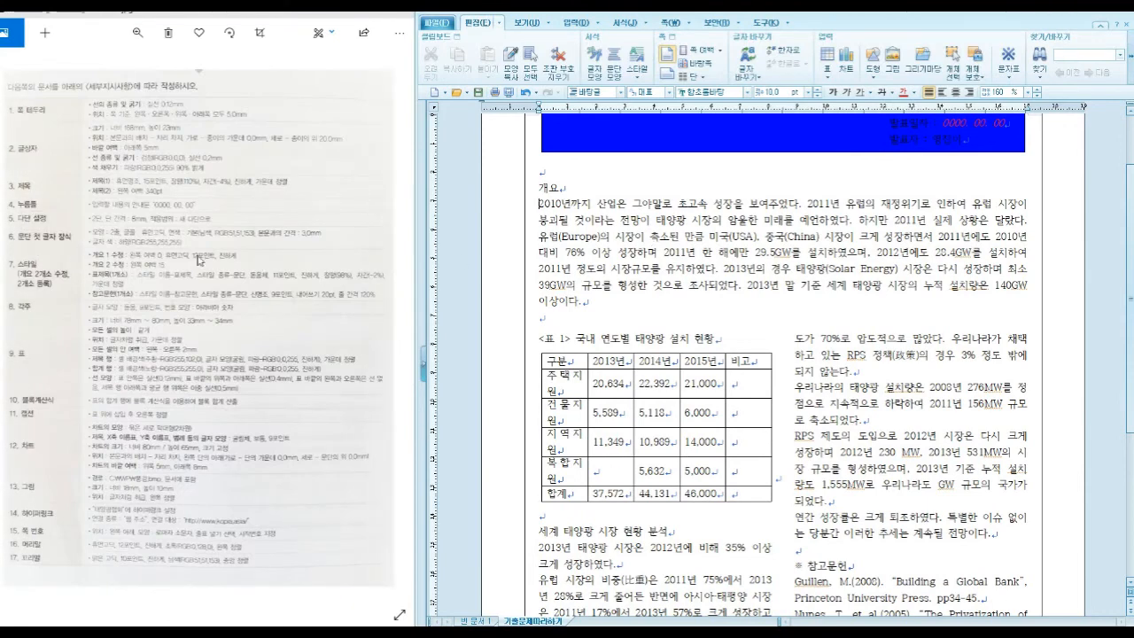
{"action": "left_click", "coordinate": [386, 329]}
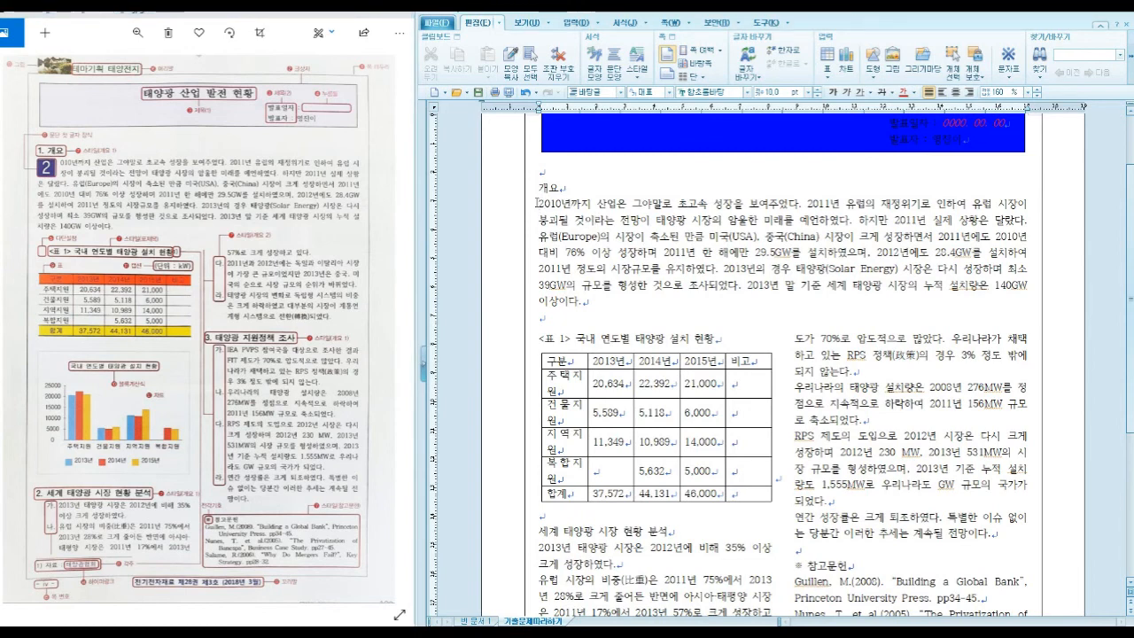
{"action": "left_click", "coordinate": [16, 330]}
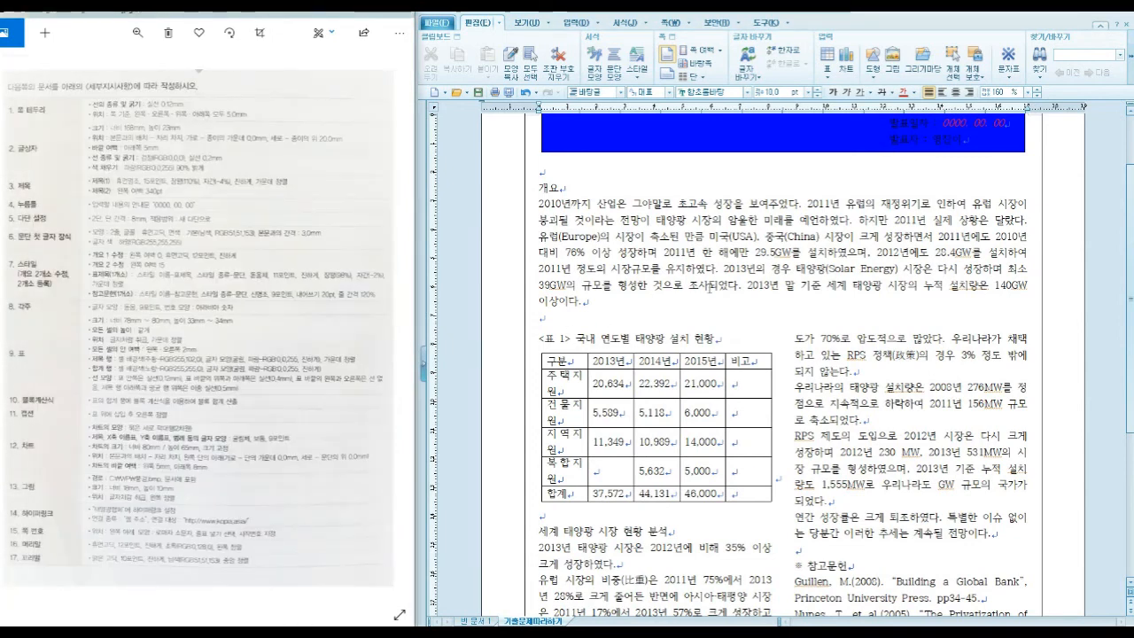
{"action": "left_click", "coordinate": [647, 26]}
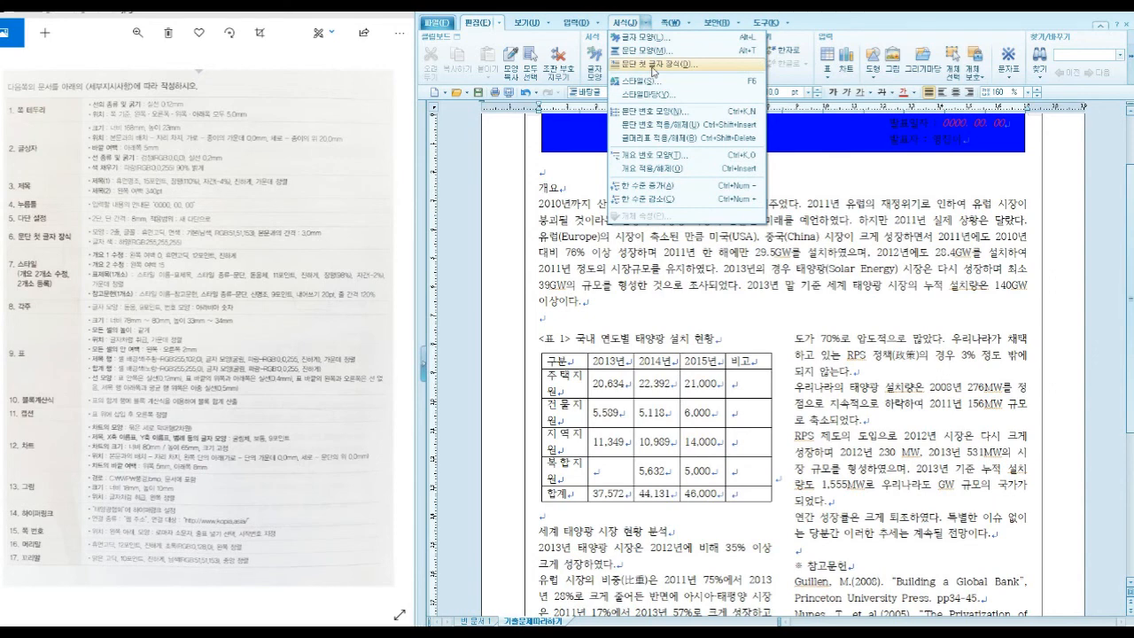
{"action": "left_click", "coordinate": [653, 68]}
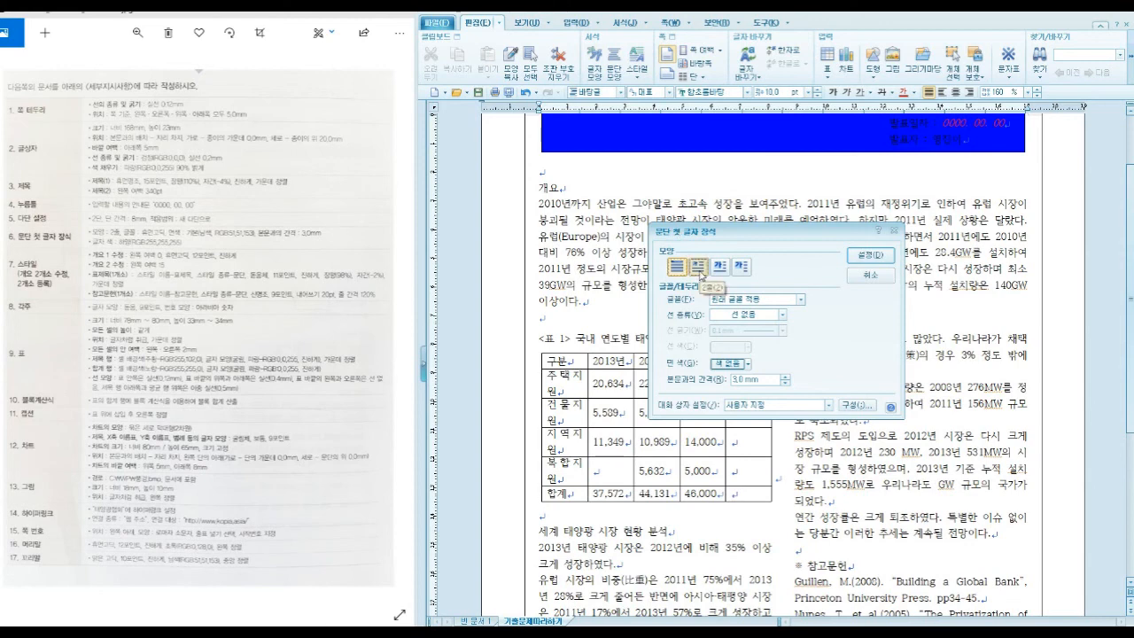
{"action": "left_click", "coordinate": [777, 301]}
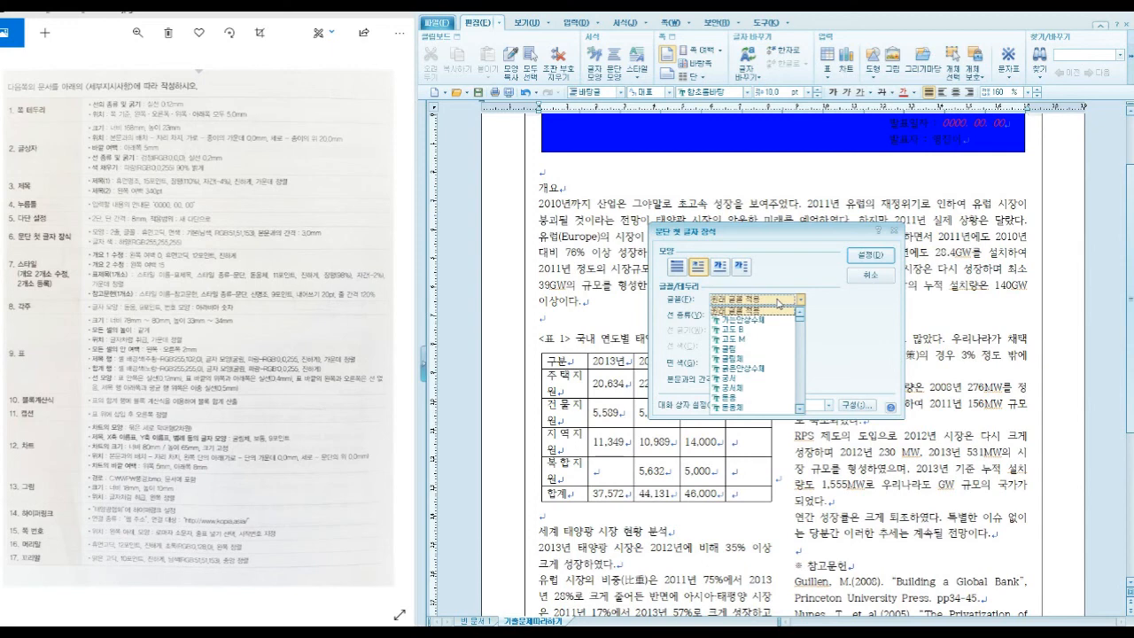
{"action": "left_click_drag", "start_coordinate": [803, 324], "coordinate": [801, 352]}
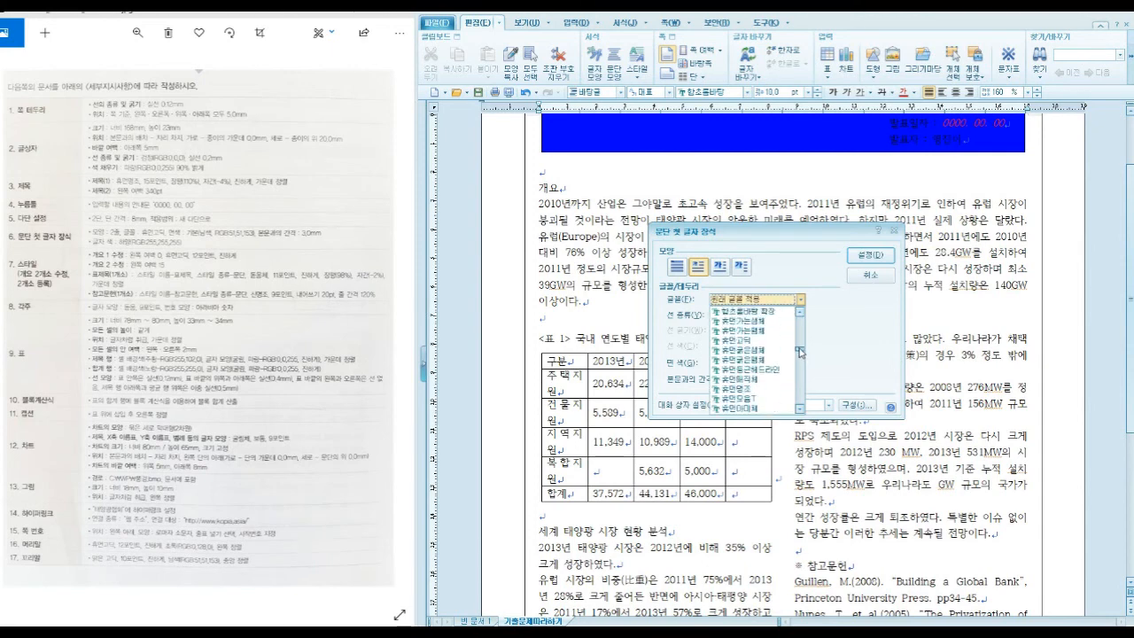
{"action": "left_click", "coordinate": [765, 340]}
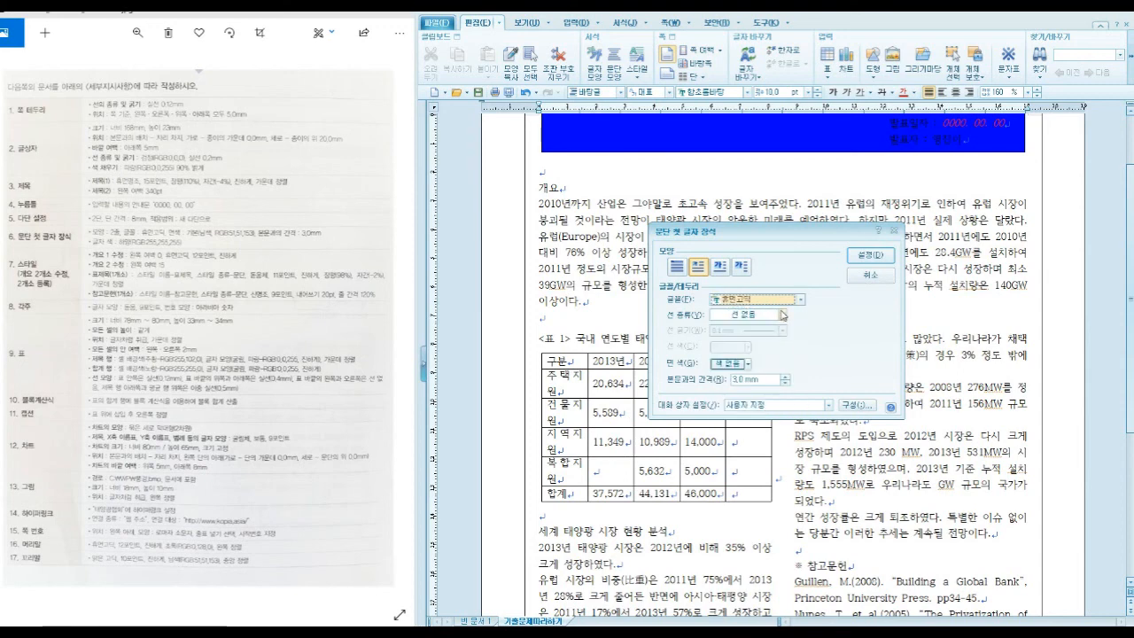
Set the 면 색 of the first-letter decoration to RGB 51, 51, 153 and apply the decoration to the paragraph.
{"action": "left_click", "coordinate": [744, 363]}
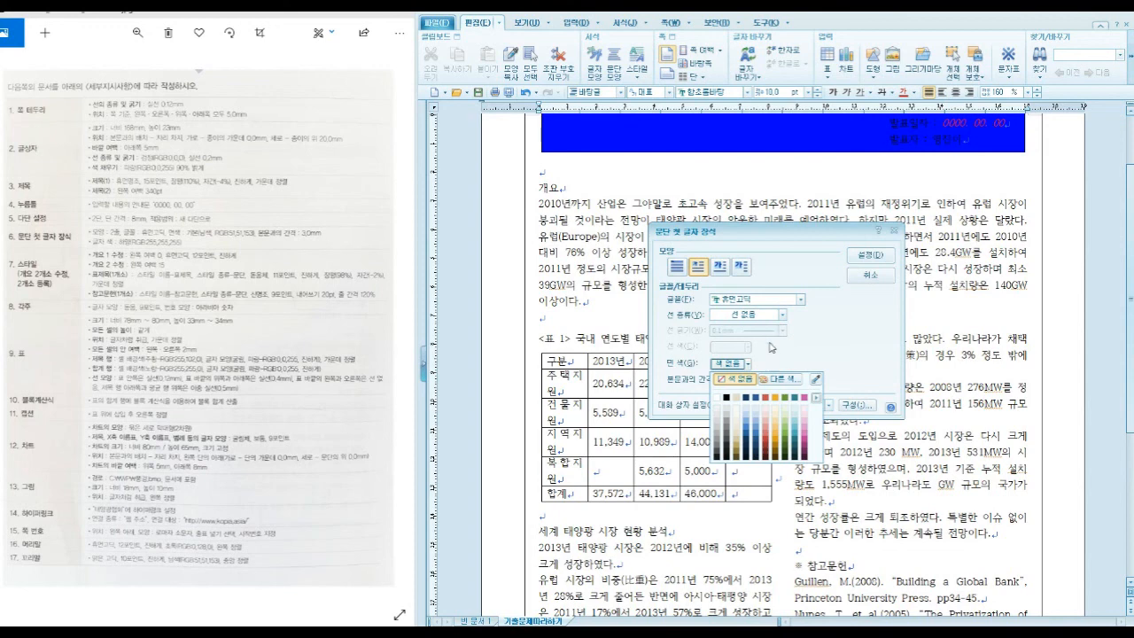
{"action": "left_click", "coordinate": [791, 382]}
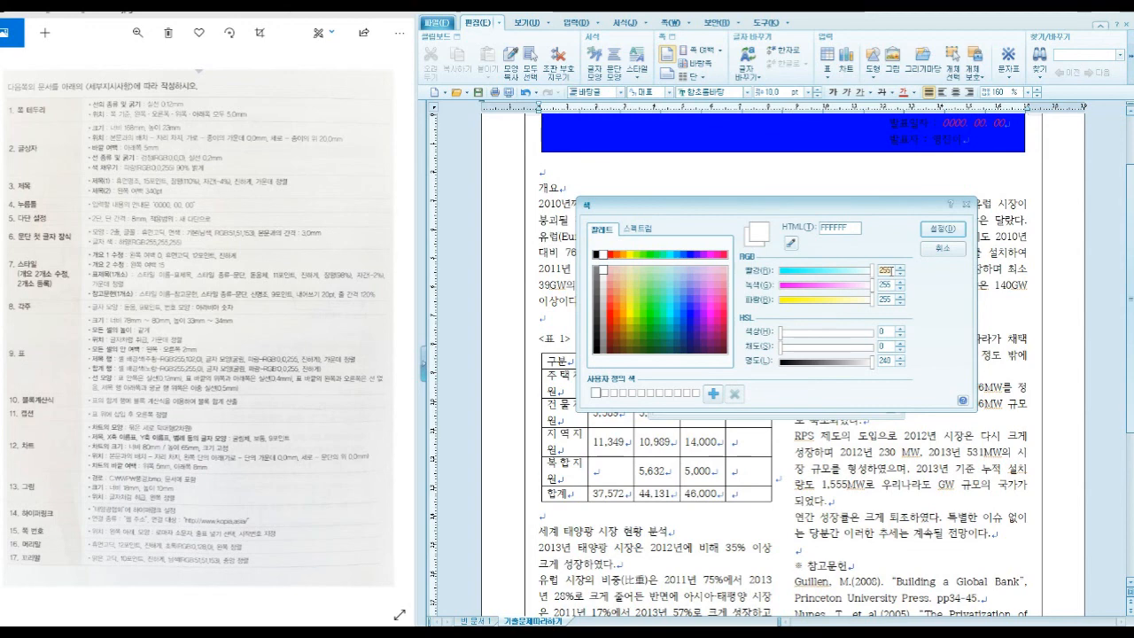
{"action": "type", "text": "51"}
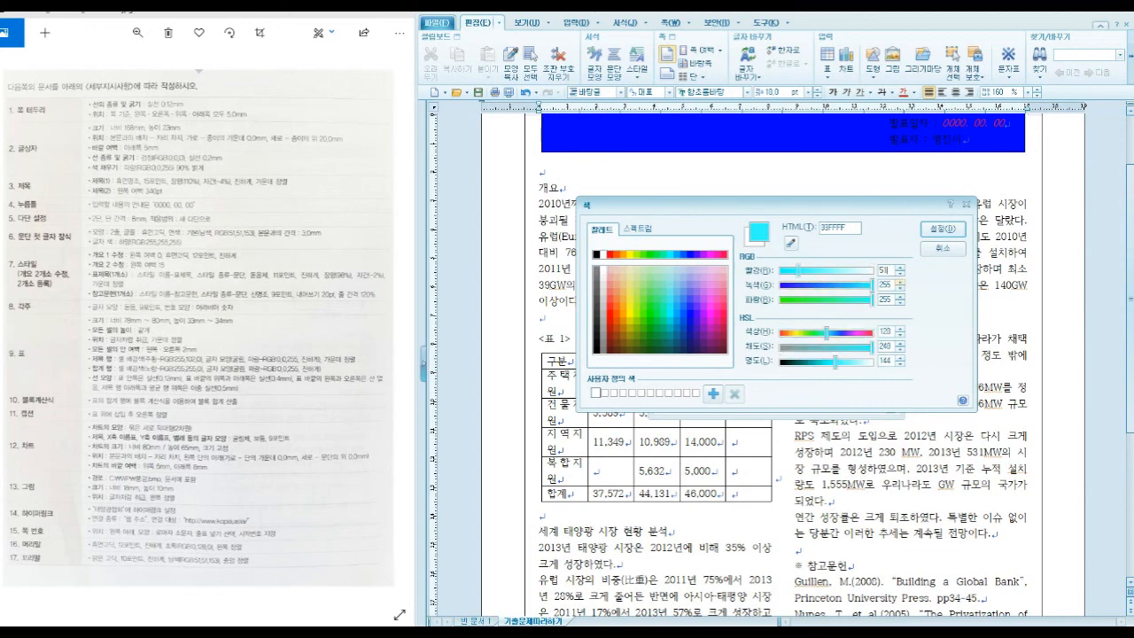
{"action": "type", "text": "51"}
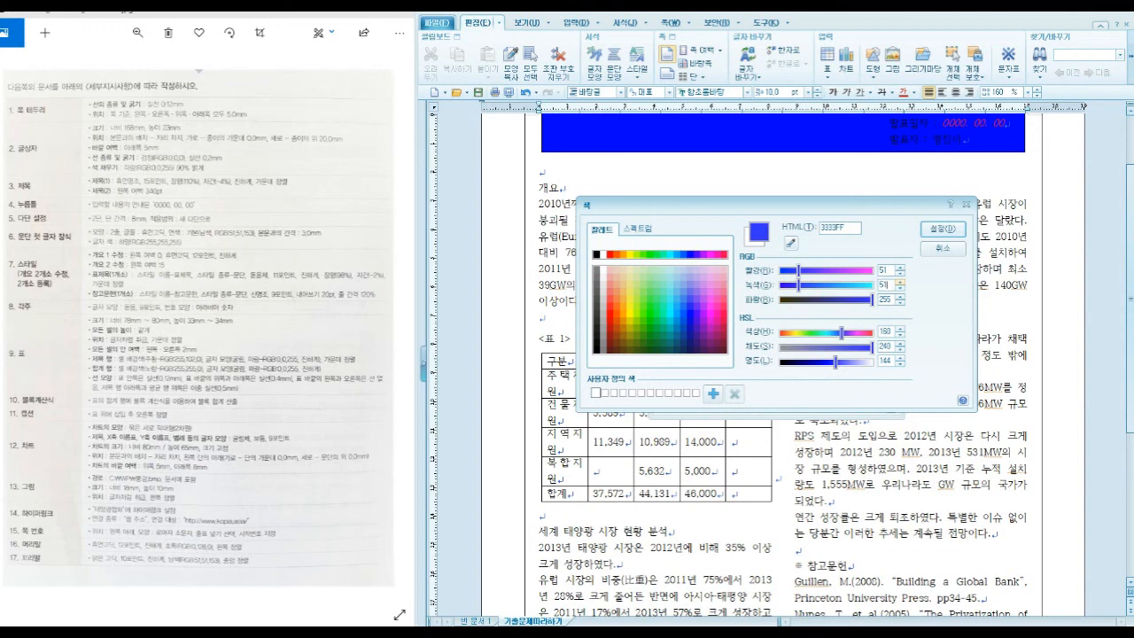
{"action": "type", "text": "153"}
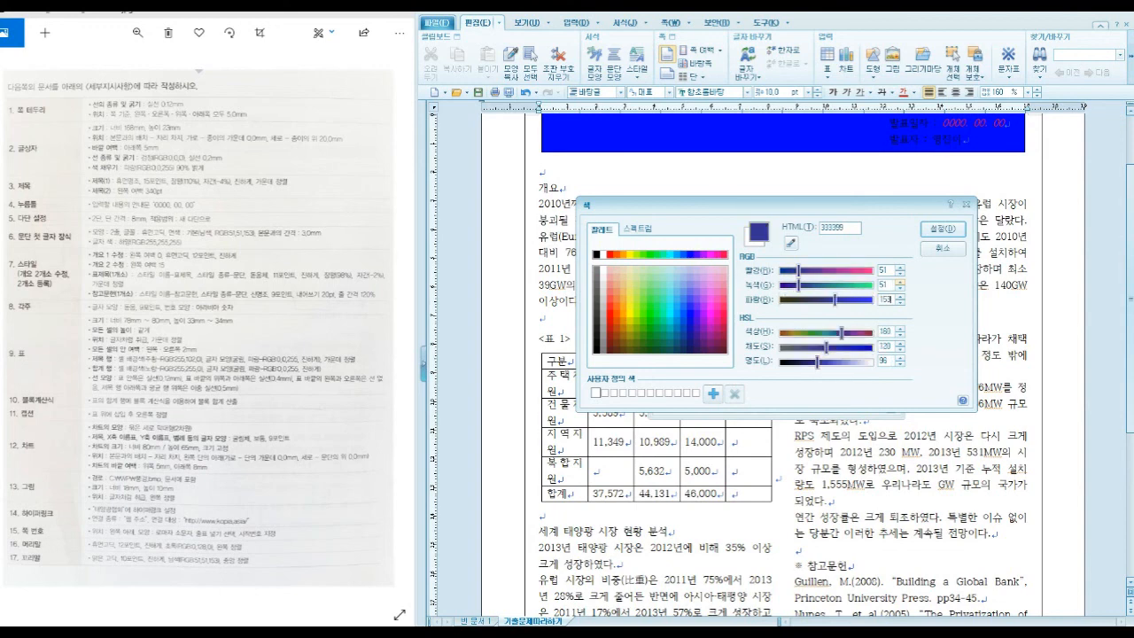
{"action": "left_click", "coordinate": [942, 229]}
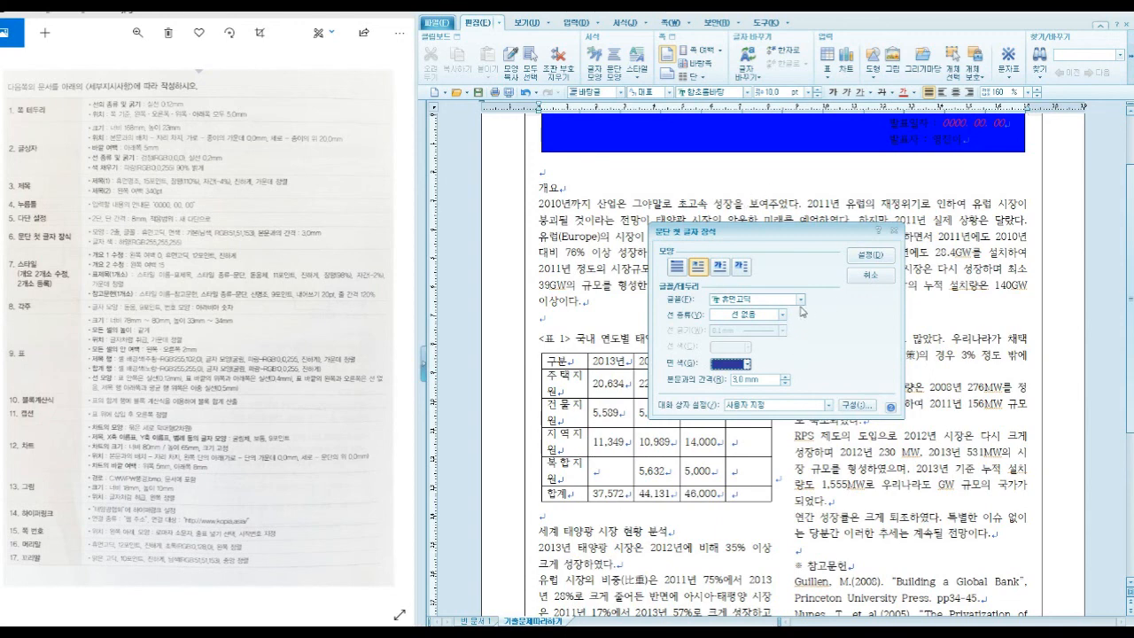
{"action": "left_click", "coordinate": [882, 255]}
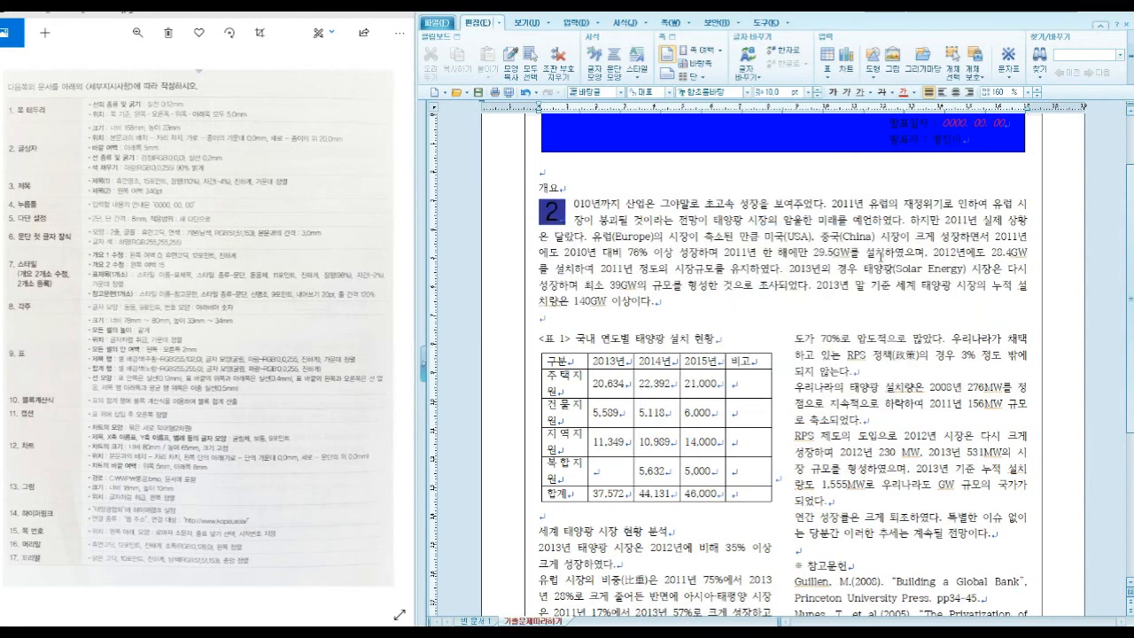
Change the text colour of the decorated first character 2 to white.
{"action": "left_click", "coordinate": [550, 213]}
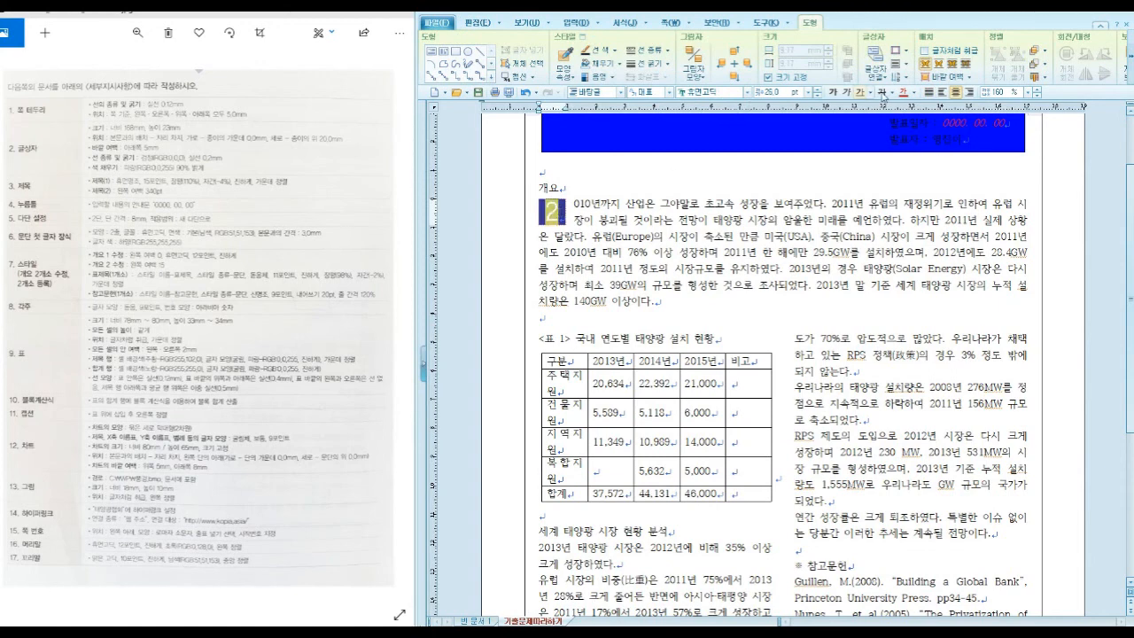
{"action": "left_click", "coordinate": [913, 92]}
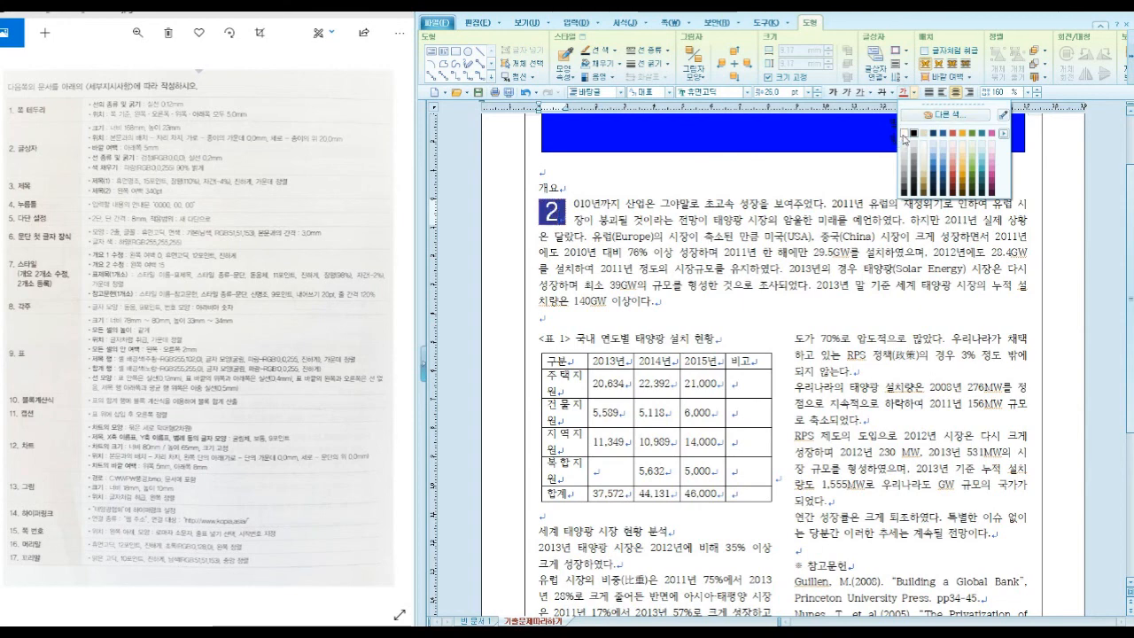
{"action": "left_click", "coordinate": [905, 134]}
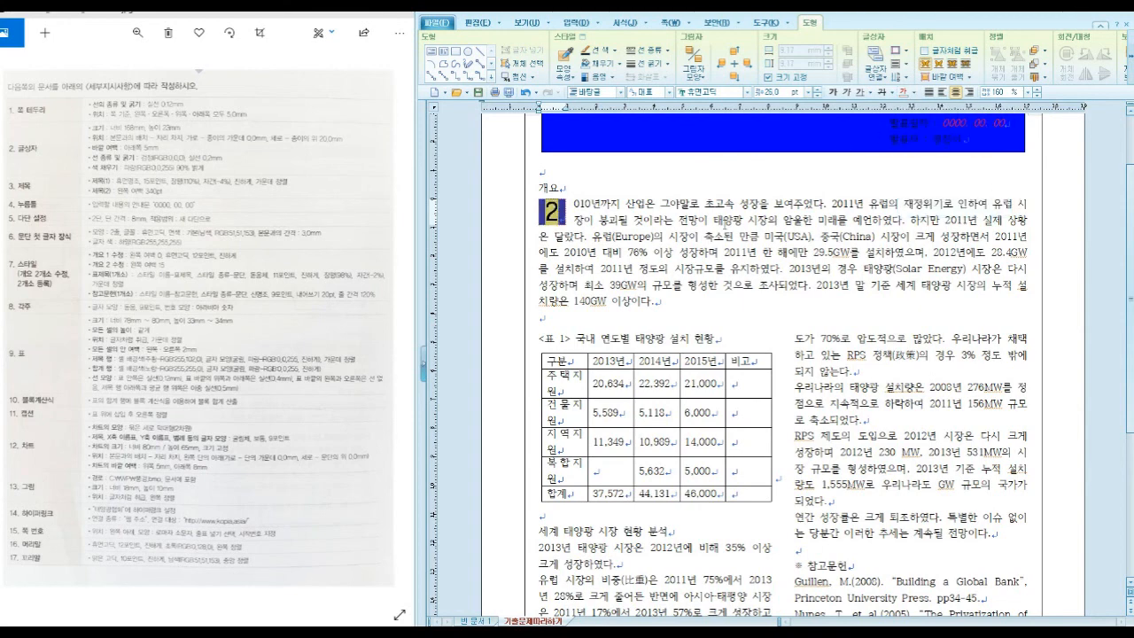